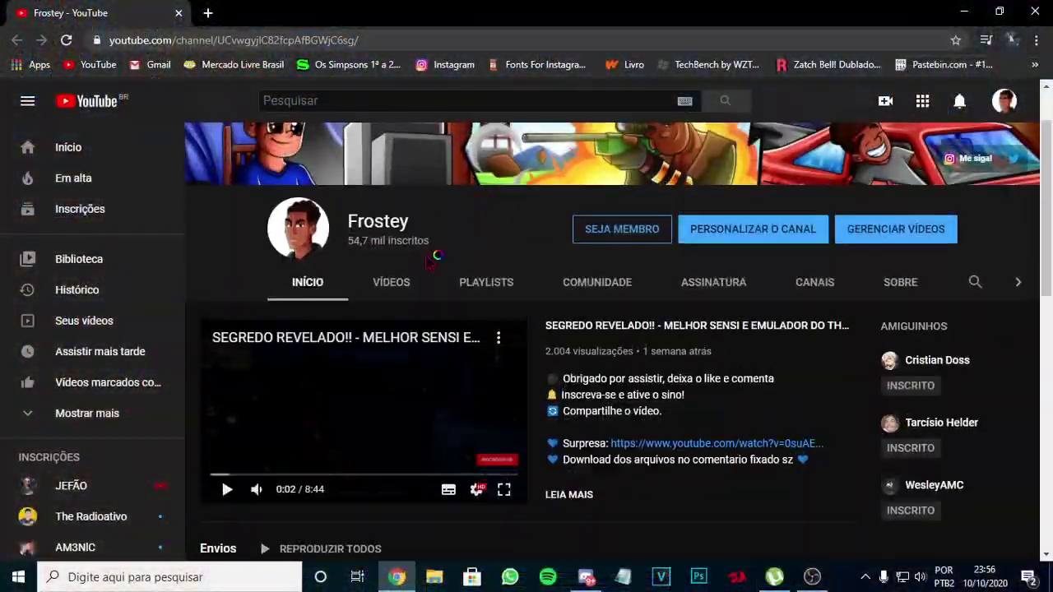
Step: Open the "SAD - FreeFire Highlights" video from the channel's uploads and like it
left_click_drag(349, 240, 460, 239)
left_click(466, 240)
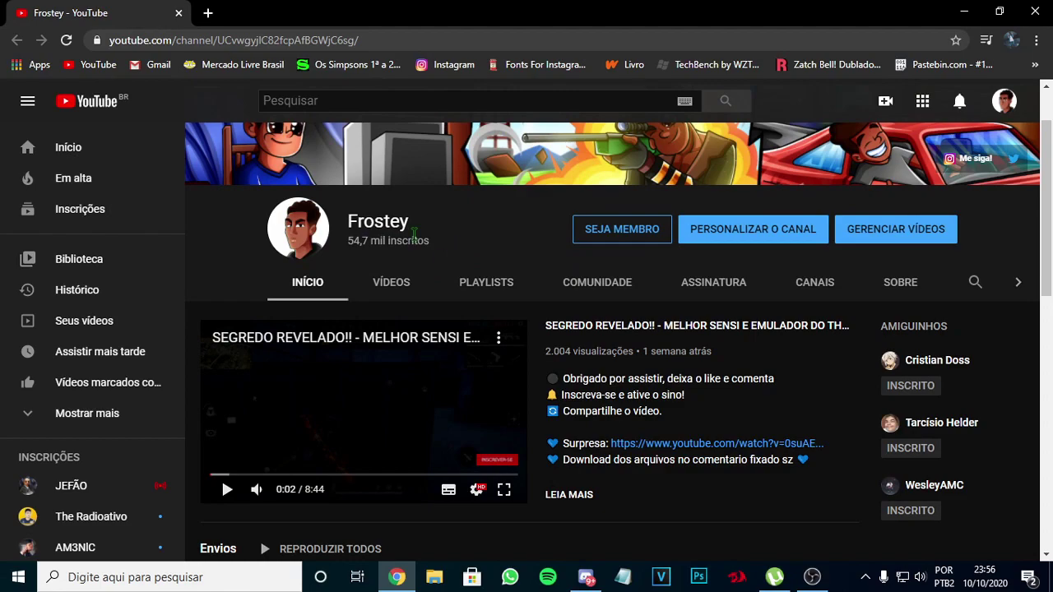
scroll(415, 232, "down", 5)
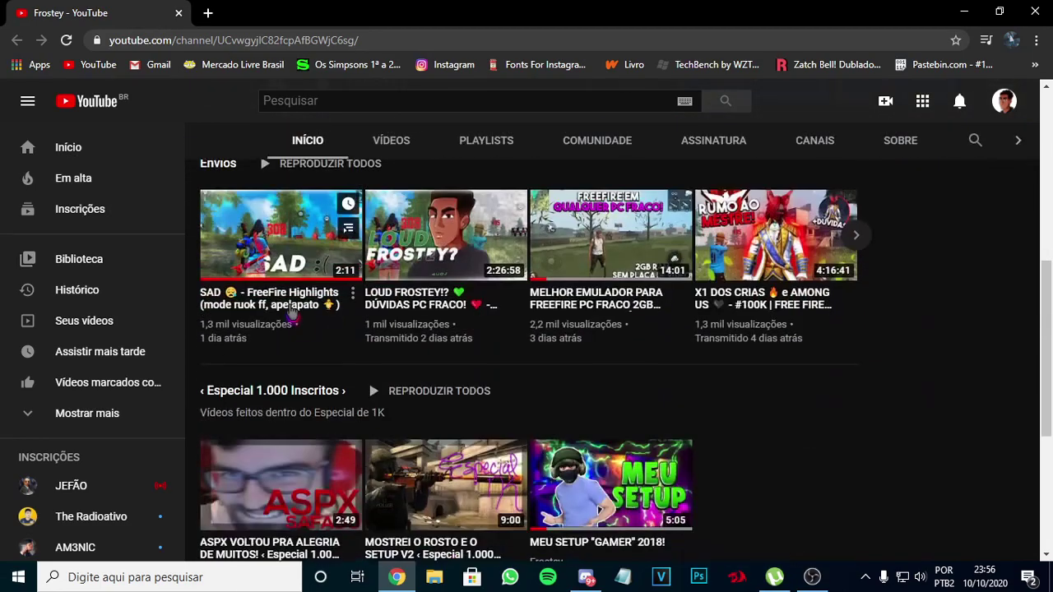
left_click(323, 294)
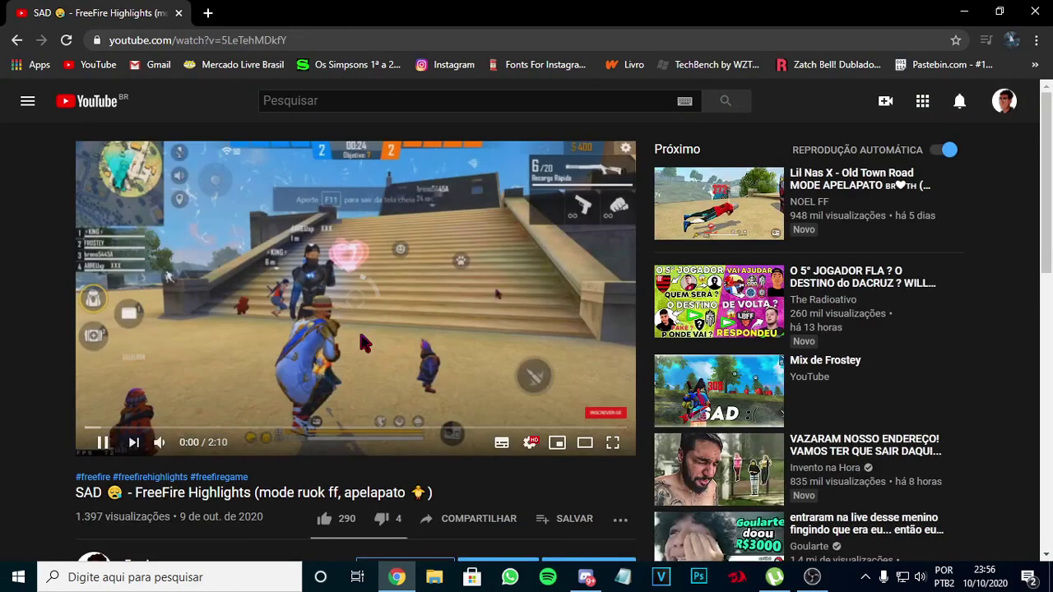
scroll(329, 411, "down", 1)
left_click(332, 441)
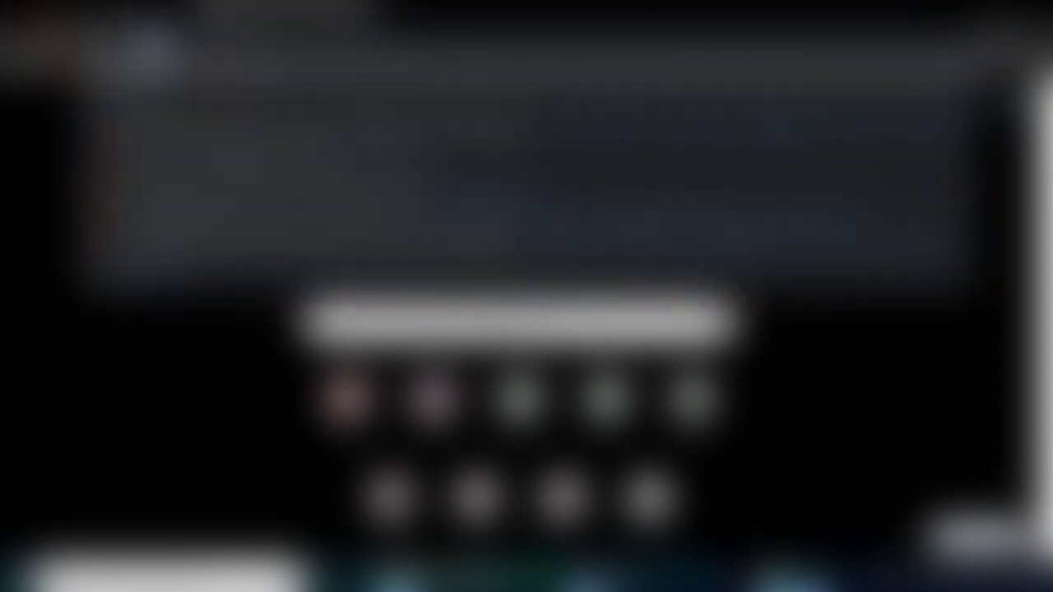
Step: Search Google for "gameloop" and open the Portuguese GameLoop emulator site at gameloop.fun/pt
key("Return")
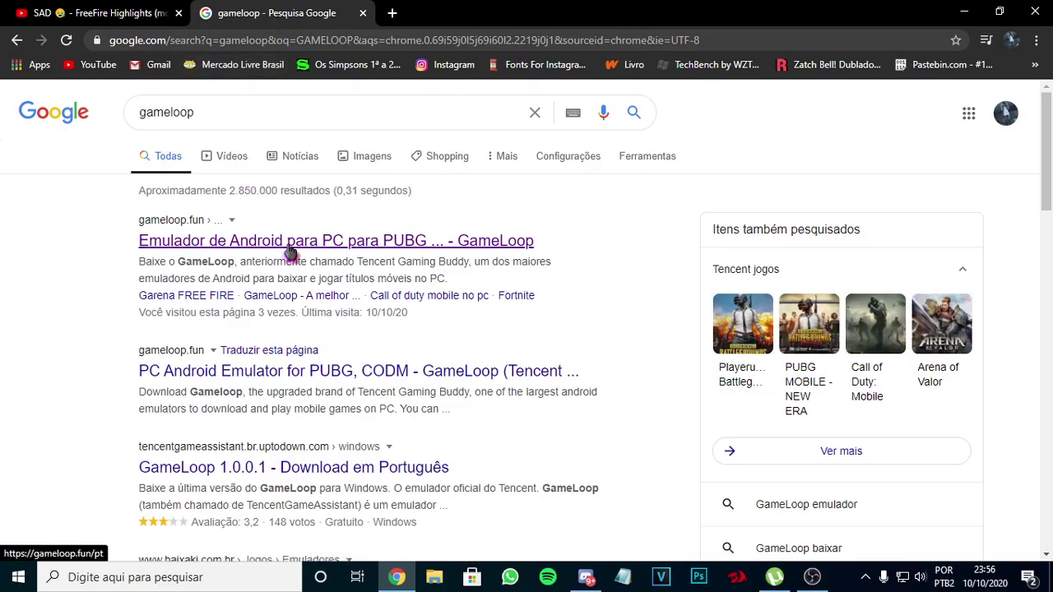
left_click(283, 244)
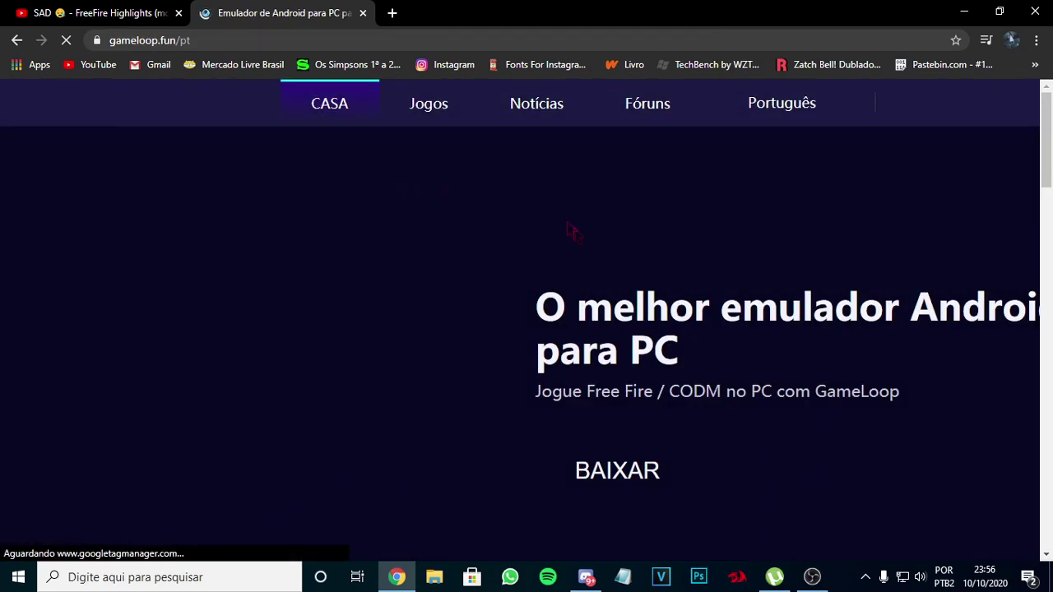
scroll(491, 179, "up", 2)
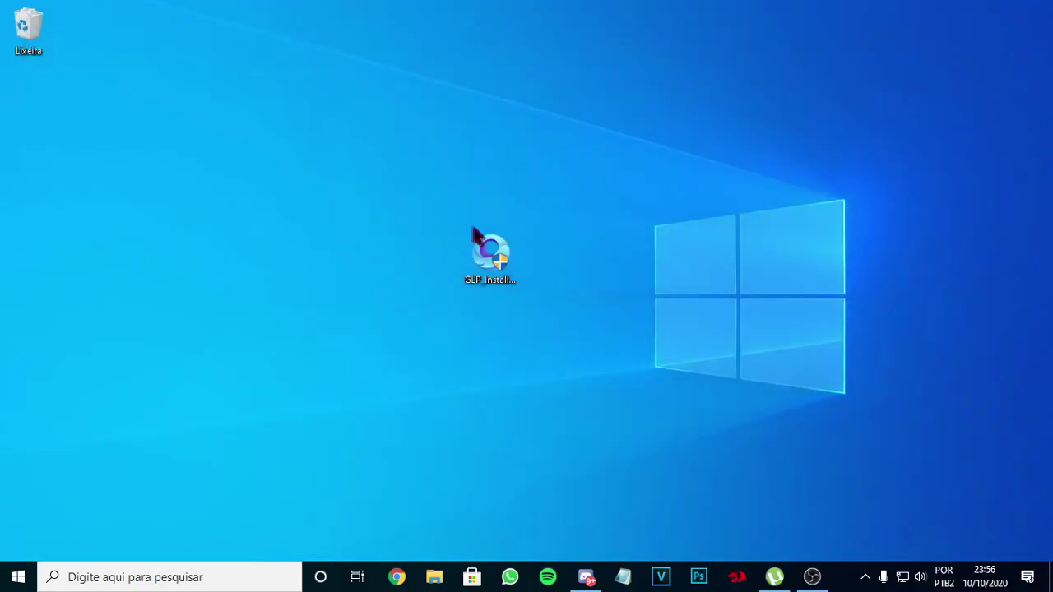
Step: Install GameLoop from the GLP installer on the desktop, keeping Atalhos enabled, and start it
left_click_drag(491, 252, 612, 280)
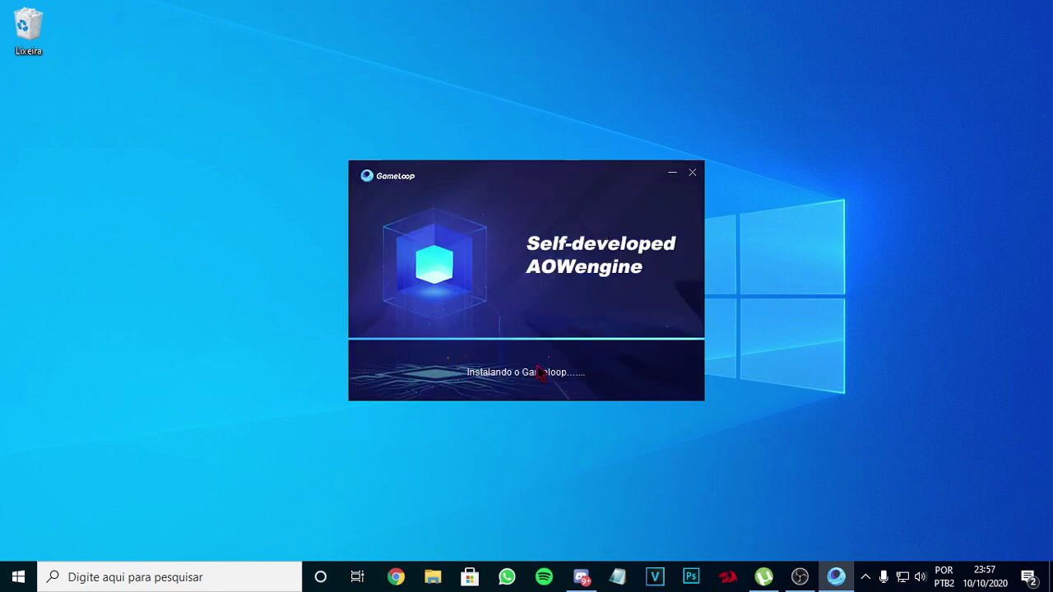
left_click_drag(517, 165, 533, 183)
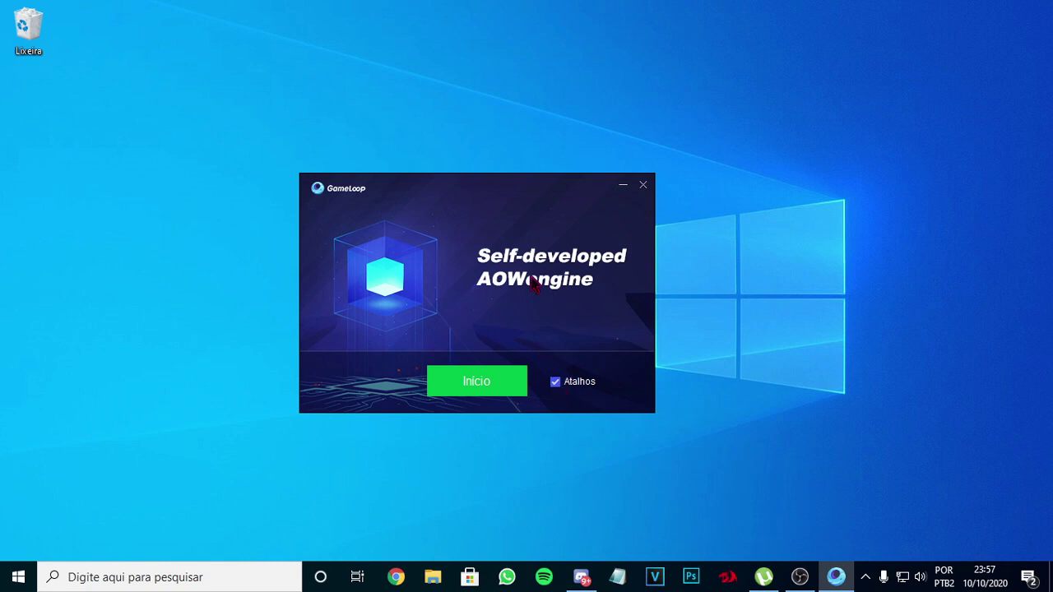
left_click_drag(477, 181, 522, 165)
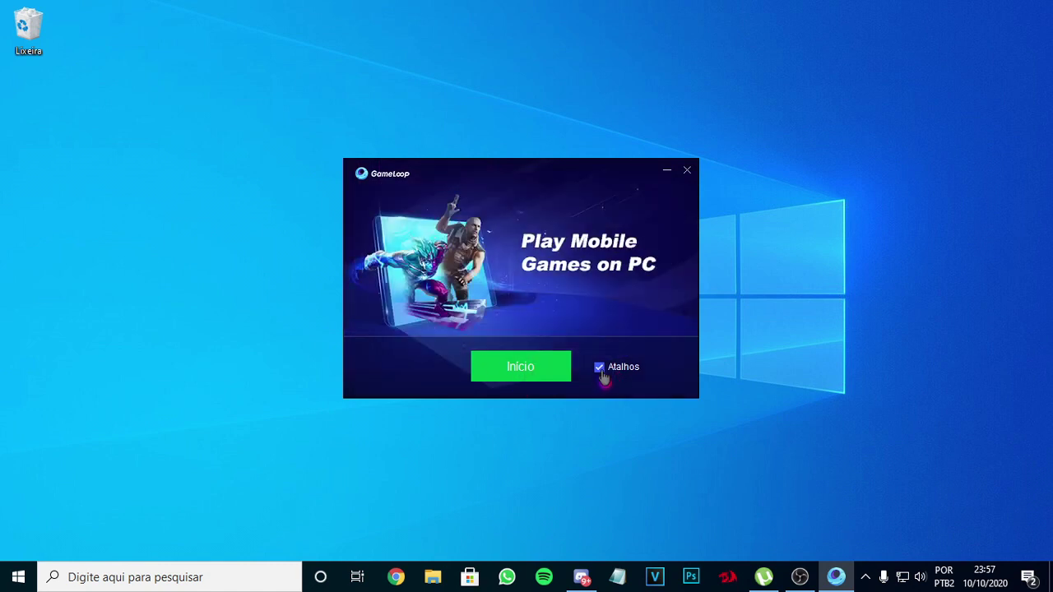
left_click(516, 372)
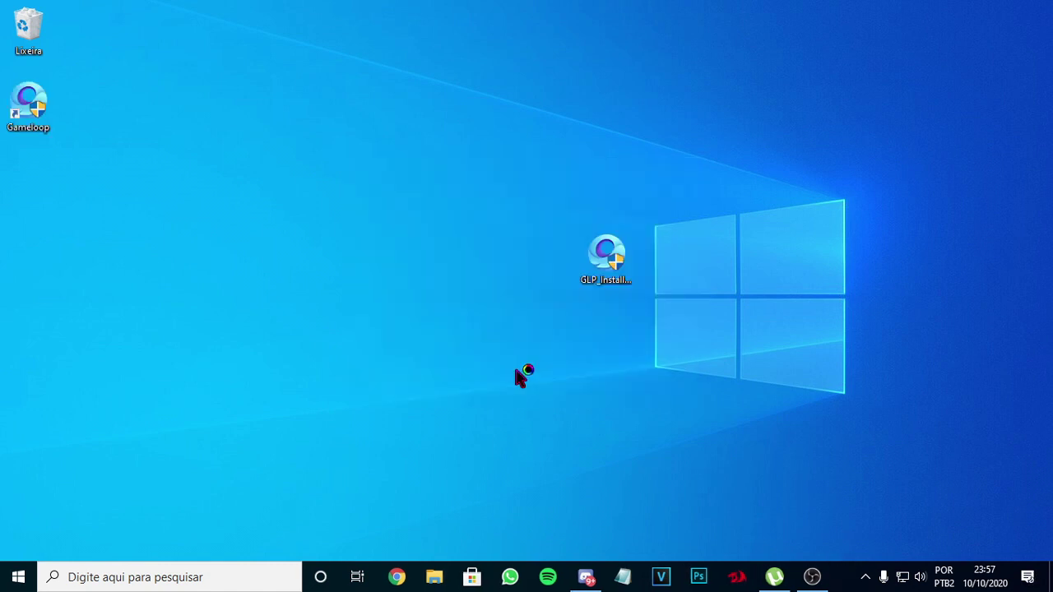
Step: Move the Gameloop shortcut to the middle of the desktop and send the GLP installer to the recycle bin
left_click_drag(24, 123, 487, 279)
left_click_drag(608, 281, 32, 33)
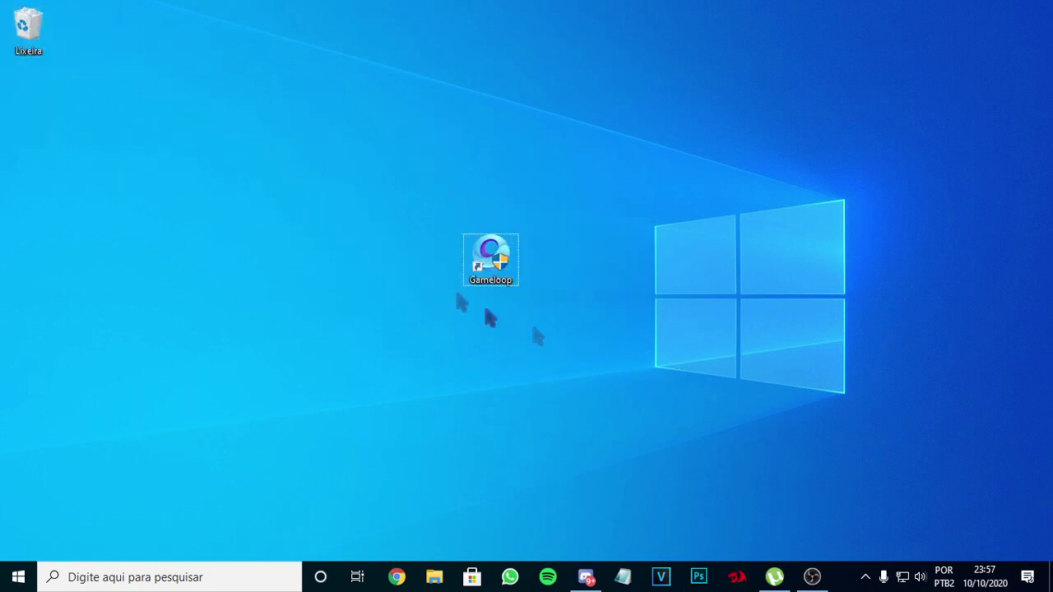
right_click(605, 168)
left_click(652, 211)
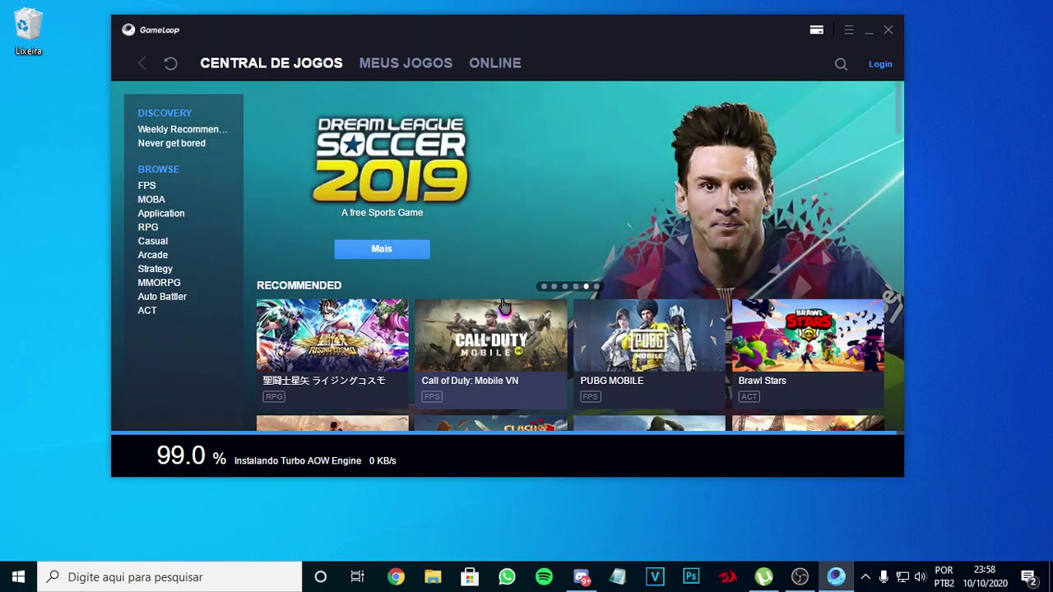
Step: Reposition the GameLoop window and show the Motor settings in its configuration centre
left_click_drag(556, 29, 498, 46)
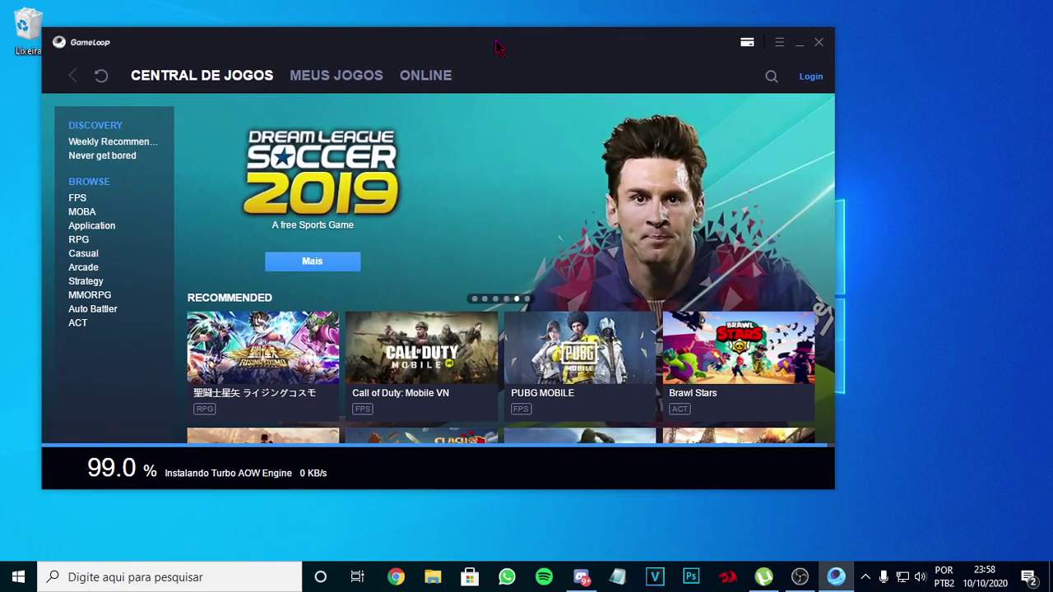
left_click_drag(497, 46, 510, 32)
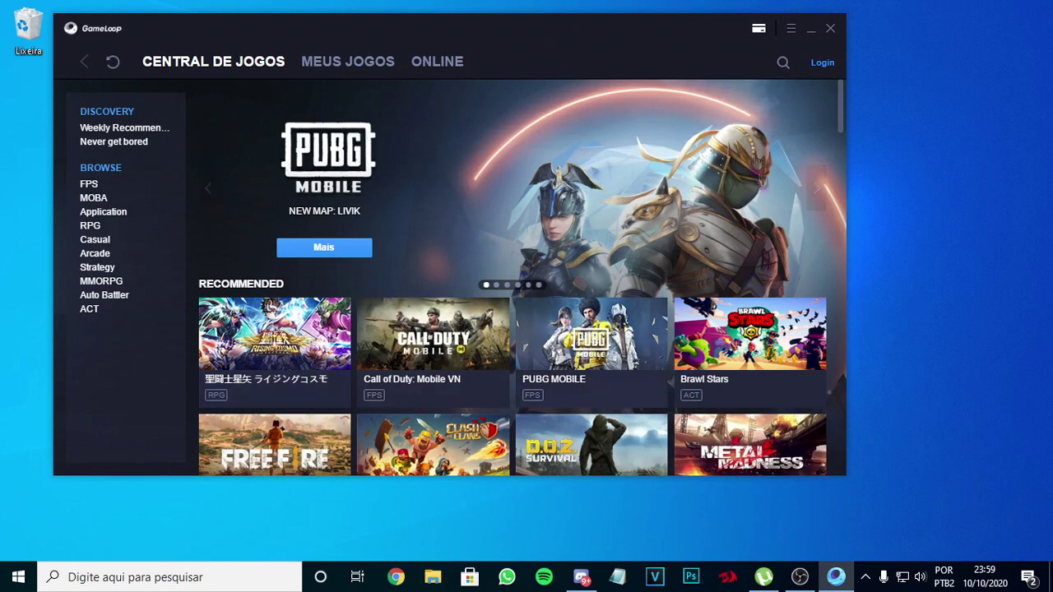
left_click(789, 30)
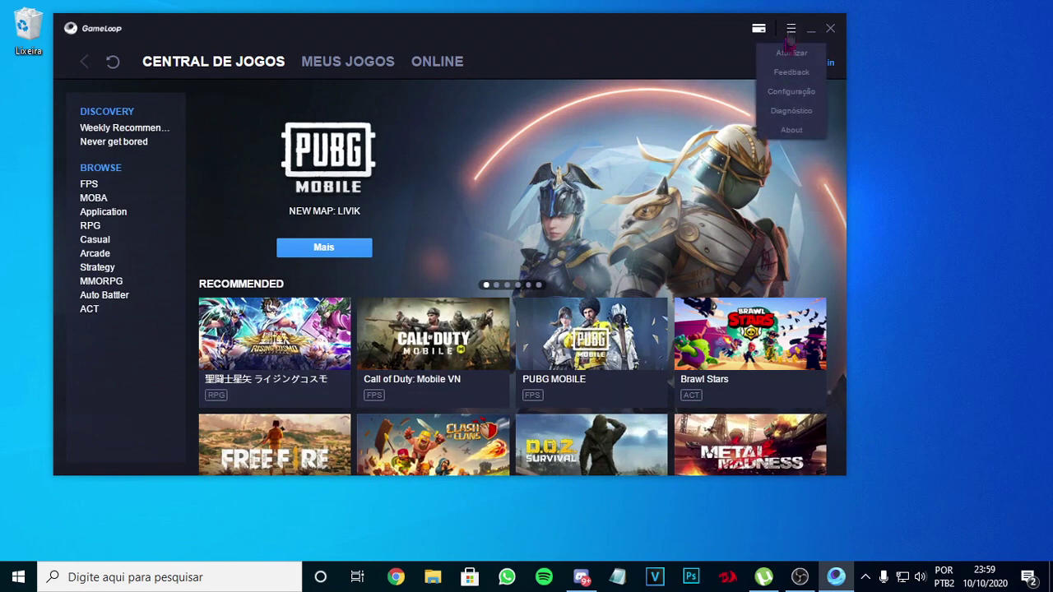
left_click(777, 93)
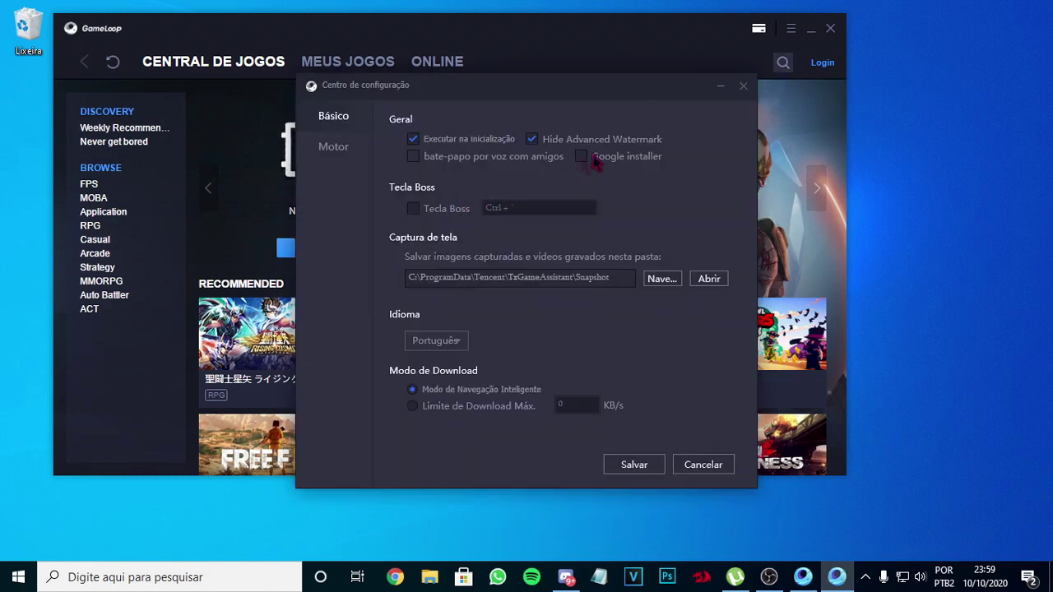
left_click(325, 153)
mouse_move(490, 167)
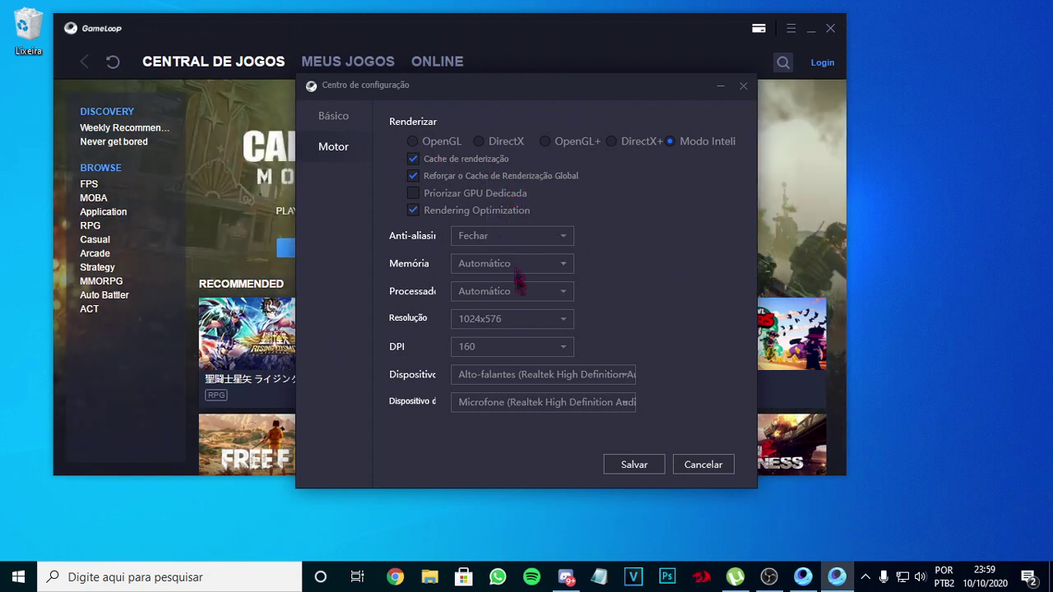
Step: Examine the Resolução choices, keep 1024x576, and close the configuration centre without saving
left_click(512, 319)
left_click(509, 332)
left_click(510, 322)
left_click(498, 332)
left_click(519, 322)
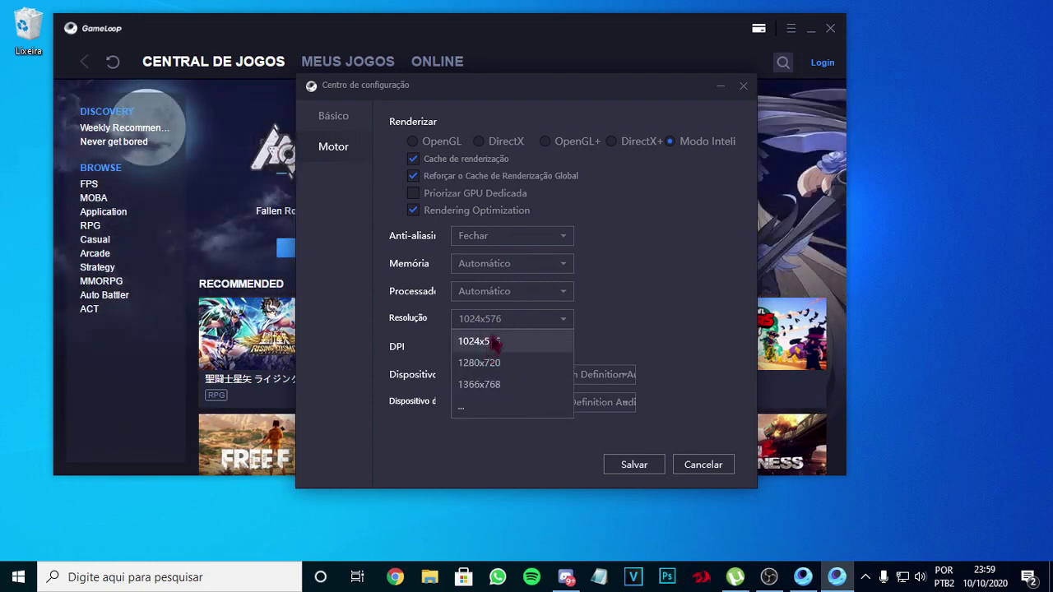
left_click(516, 325)
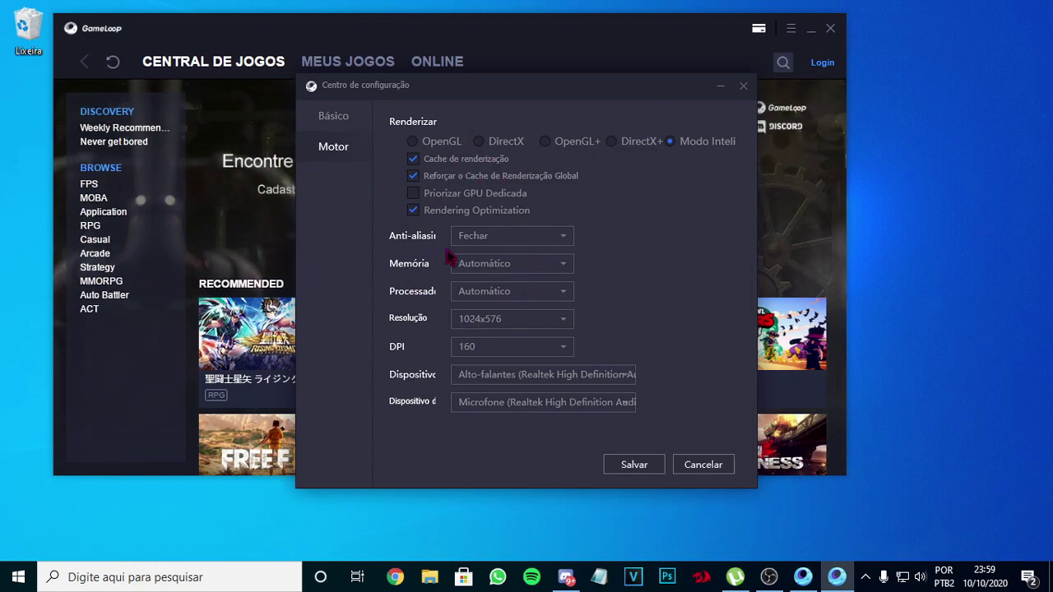
left_click(693, 466)
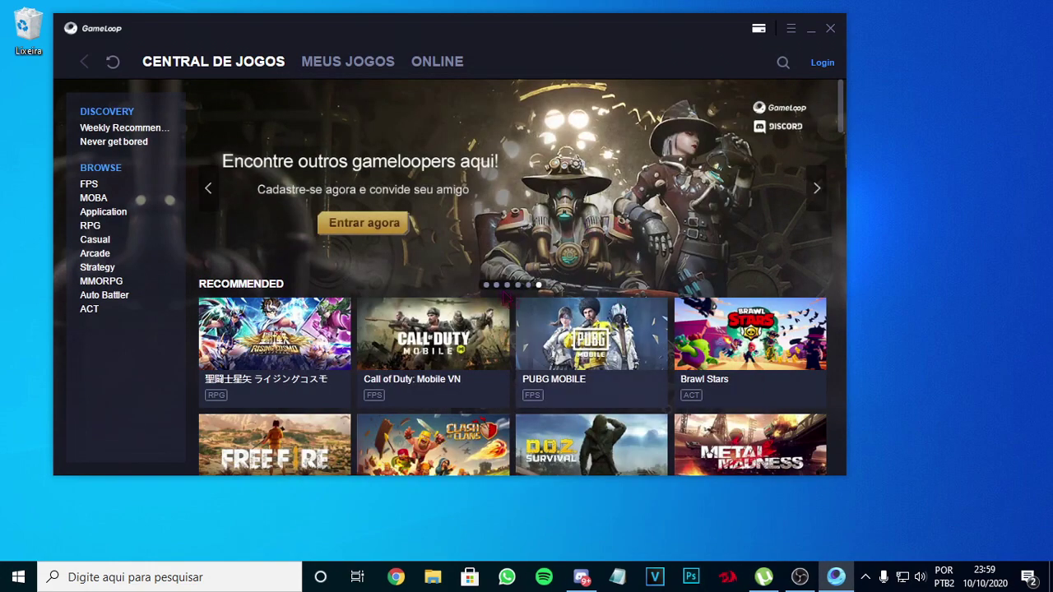
Step: Open the Free Fire page from the recommended games and start installing the game
scroll(390, 315, "down", 5)
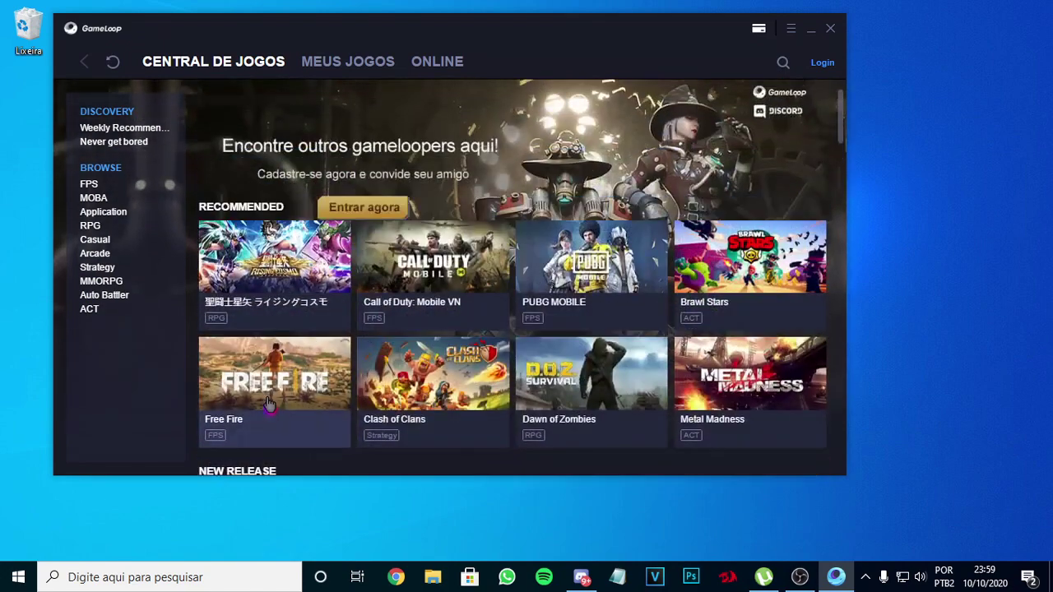
left_click(272, 403)
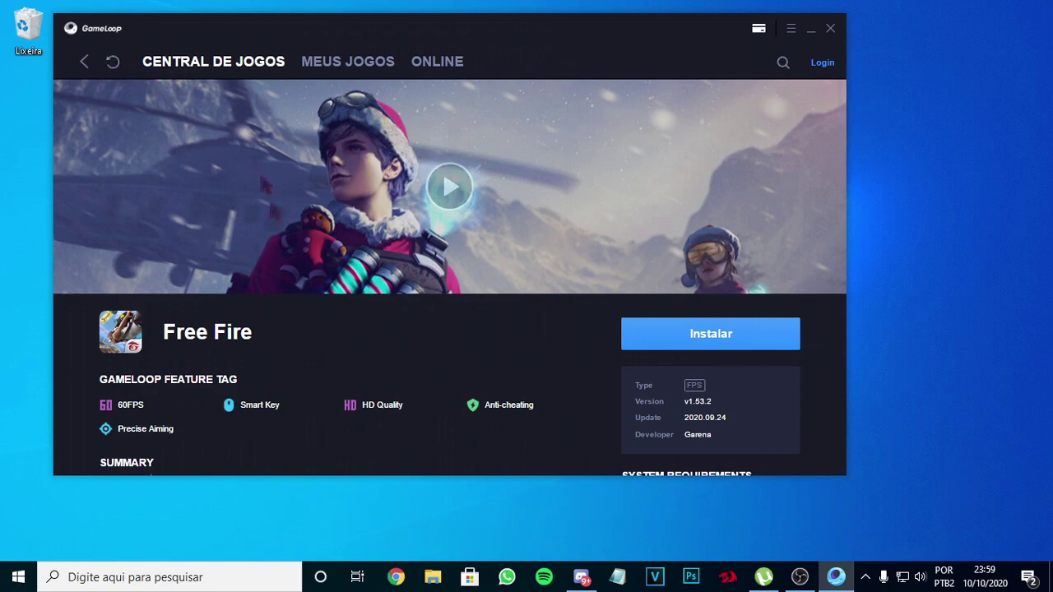
left_click(653, 332)
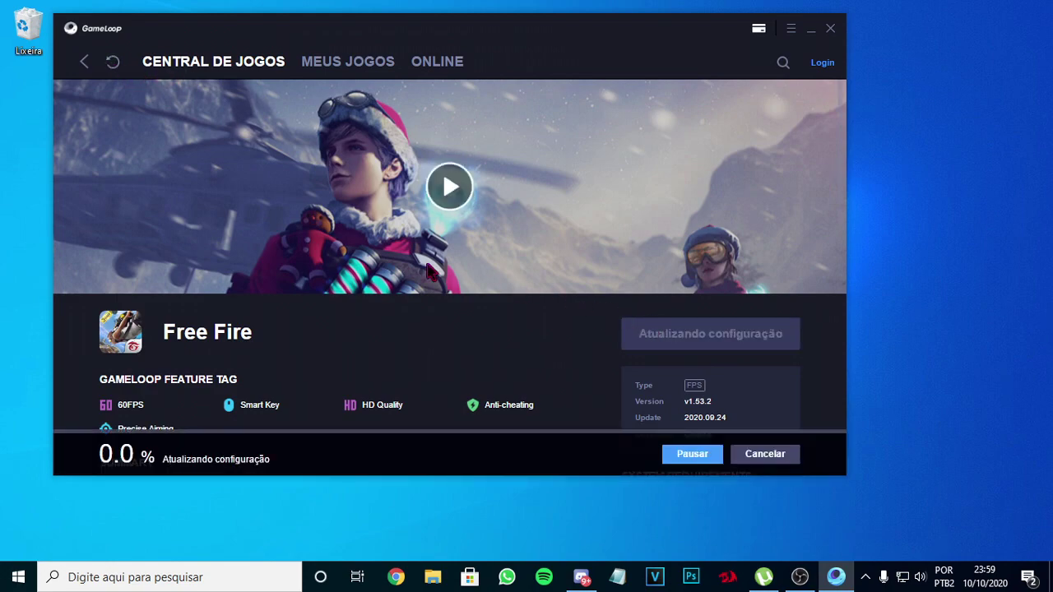
Step: Examine Free Fire's summary and its minimum and recommended system requirements during the download
scroll(432, 272, "down", 3)
scroll(435, 282, "up", 2)
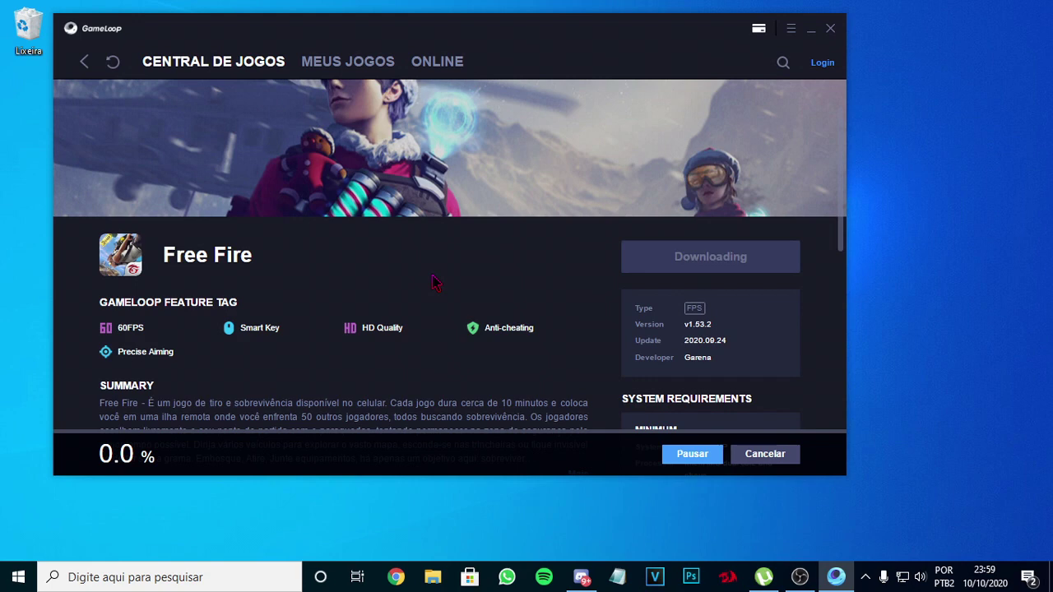
scroll(435, 282, "down", 4)
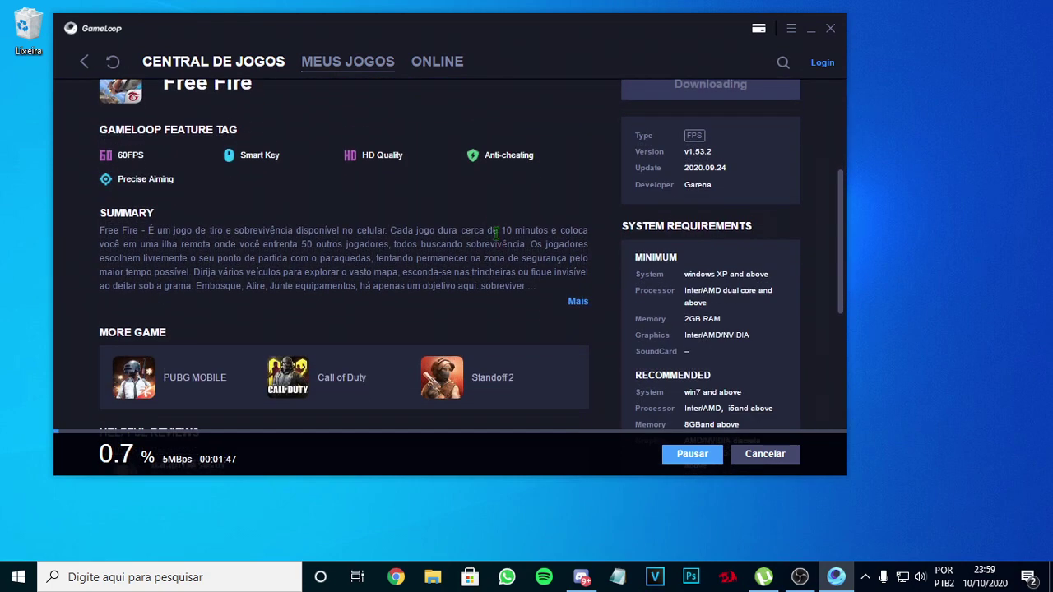
scroll(663, 154, "down", 1)
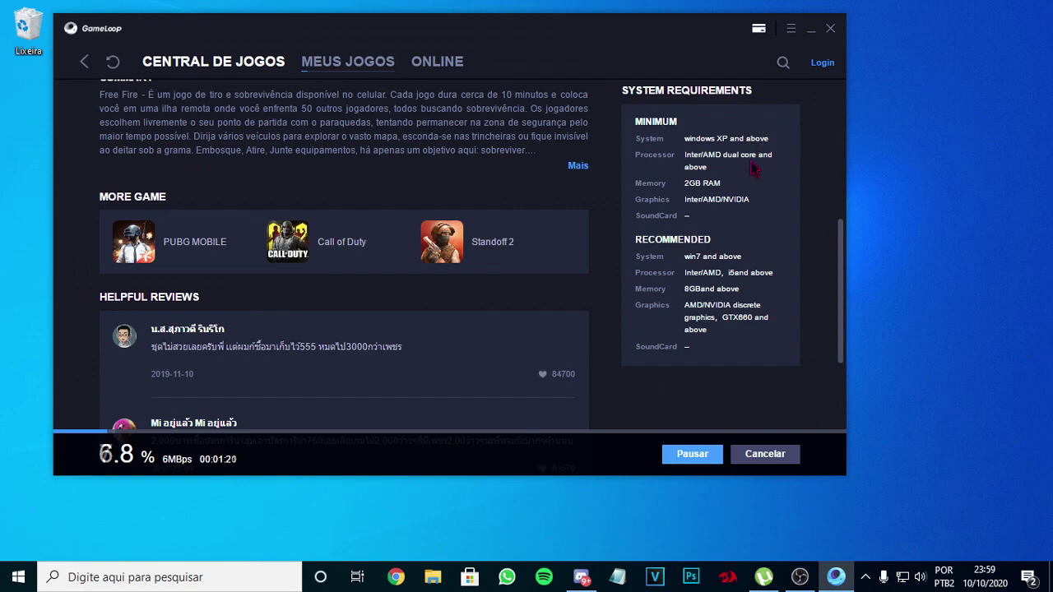
scroll(745, 210, "down", 1)
scroll(738, 220, "up", 1)
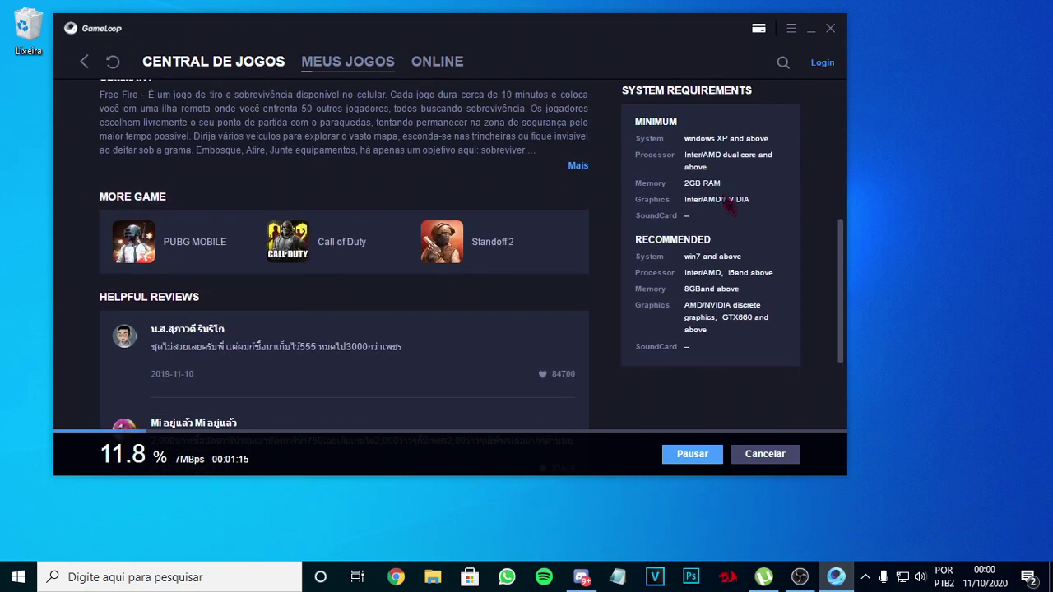
scroll(724, 235, "up", 1)
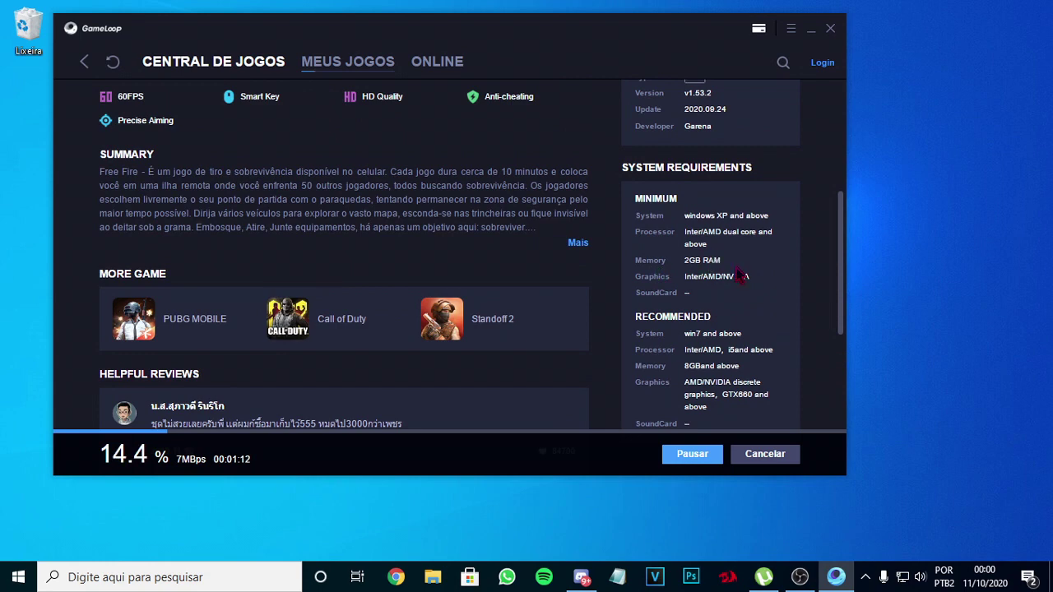
scroll(700, 263, "down", 1)
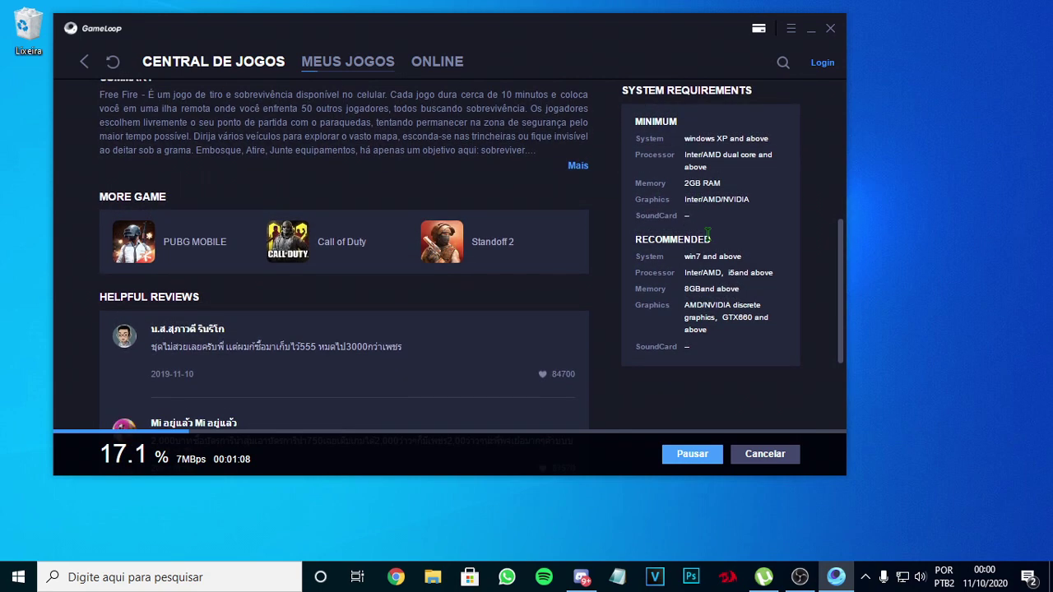
scroll(703, 262, "up", 1)
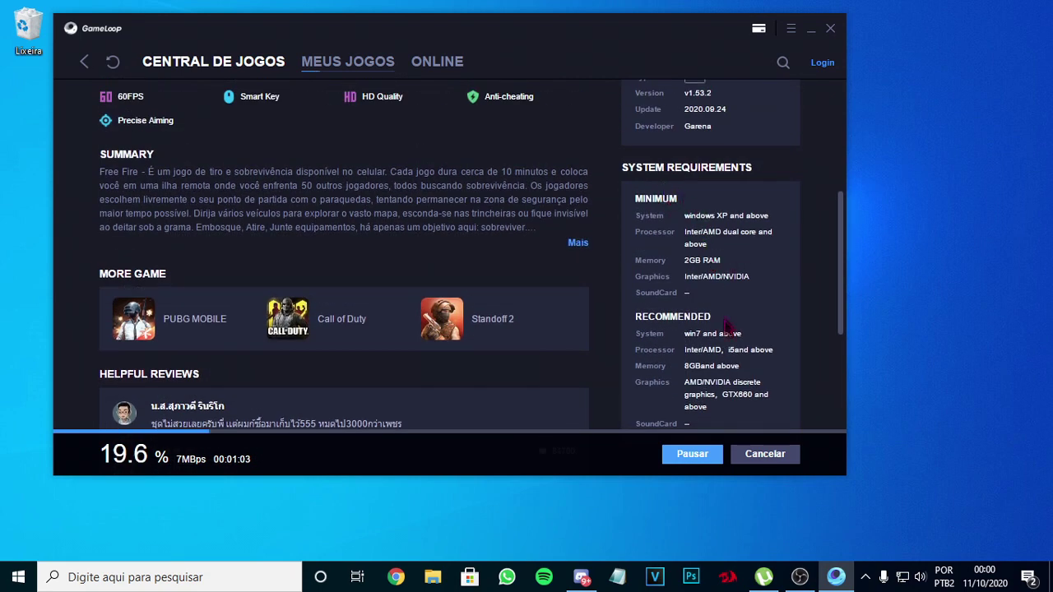
scroll(724, 296, "down", 1)
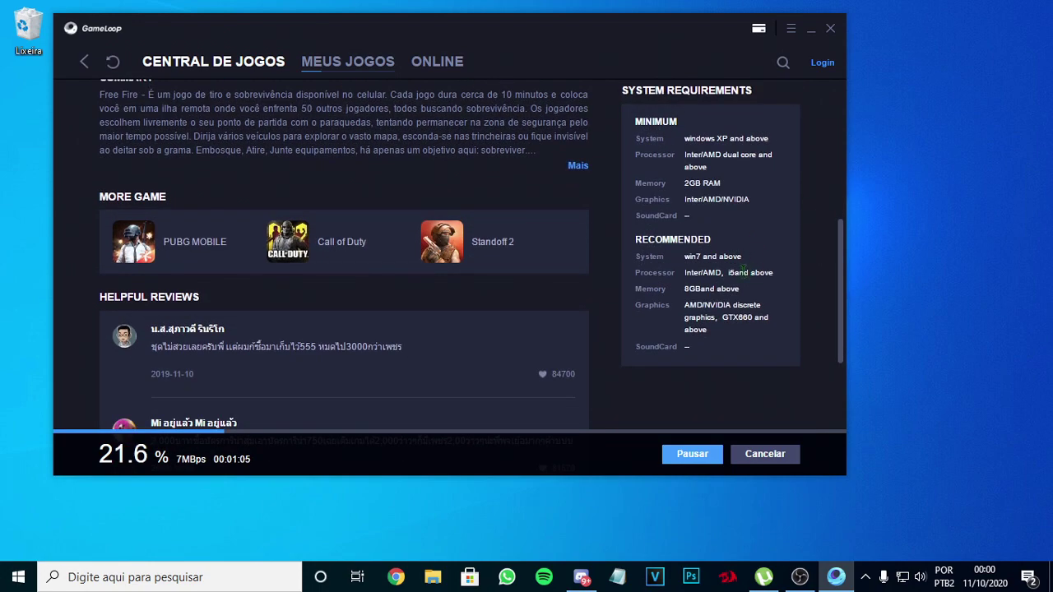
scroll(743, 270, "up", 2)
scroll(712, 293, "down", 1)
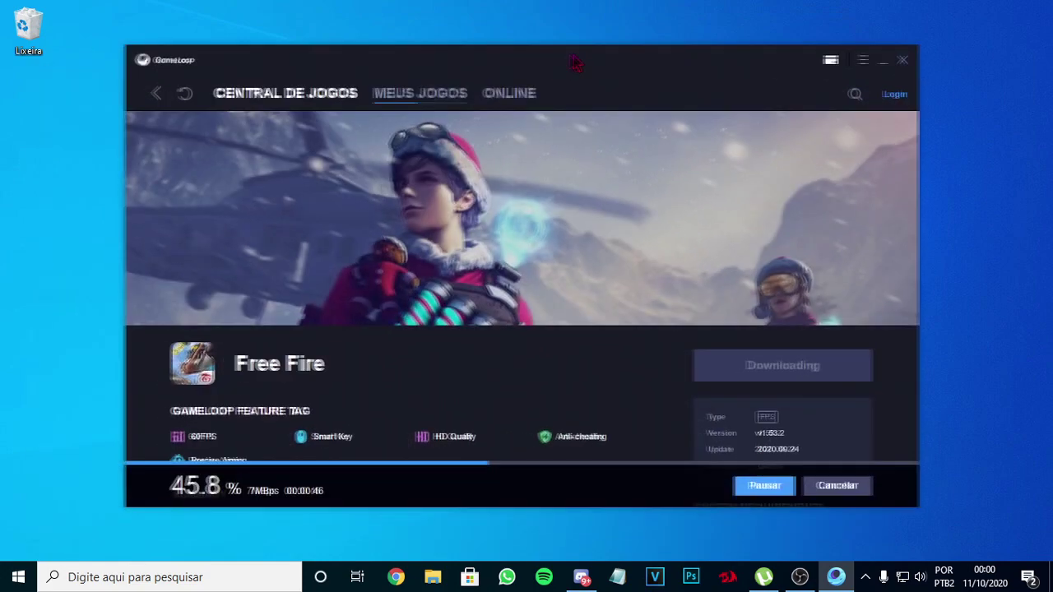
scroll(565, 303, "down", 1)
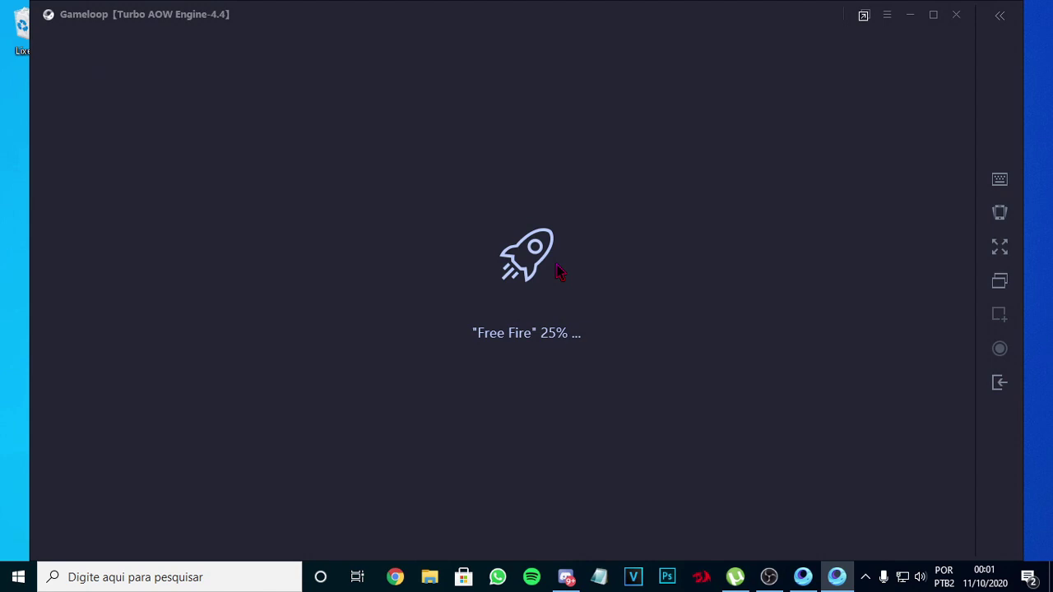
Step: Close the stalled Free Fire emulator window, confirm the exit, and retry the failed Free Fire installation from the installed games
left_click(955, 14)
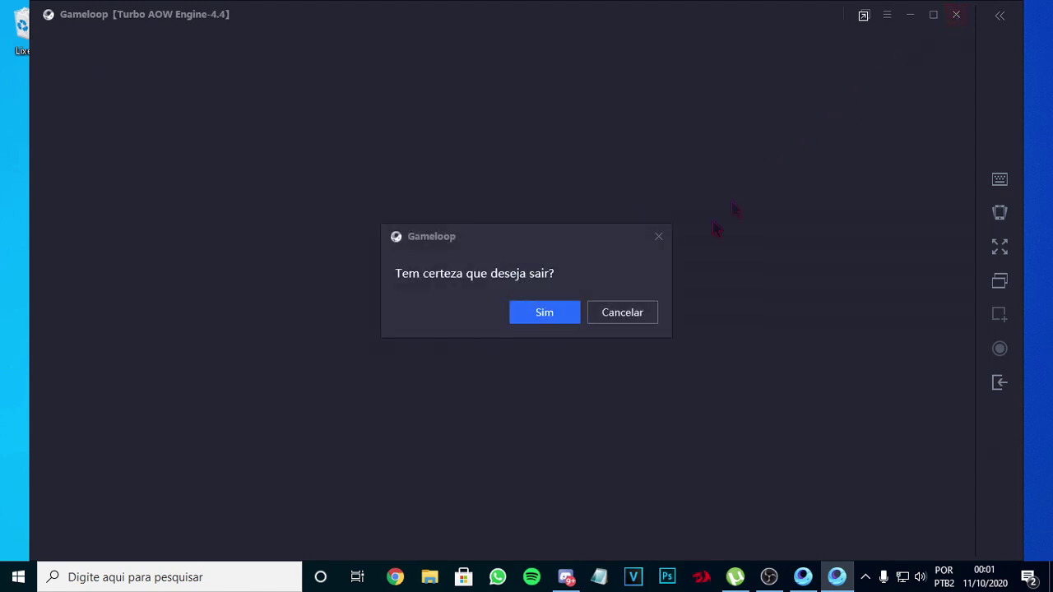
left_click(548, 319)
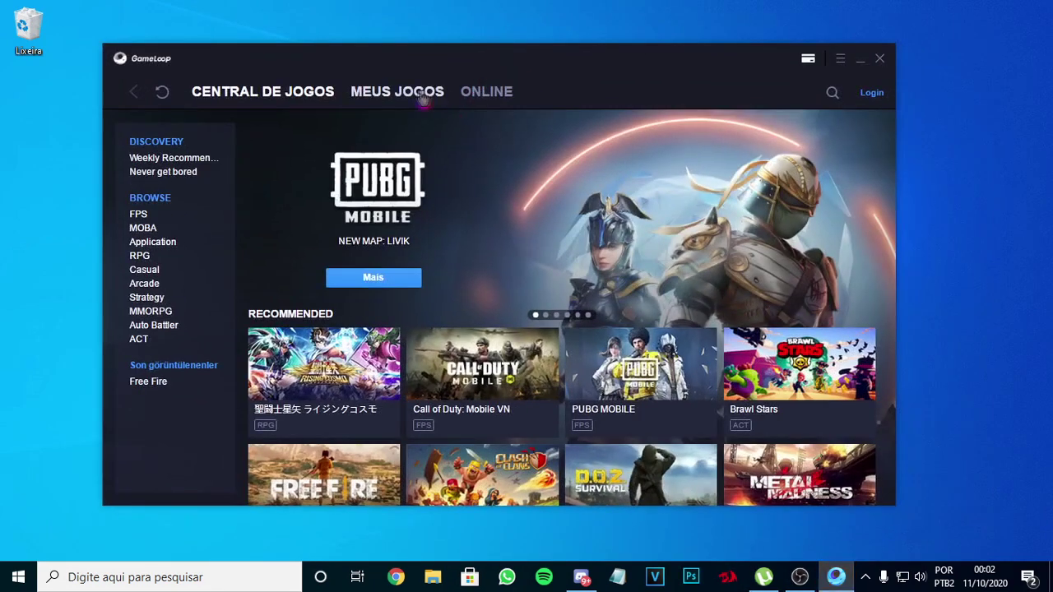
left_click(419, 92)
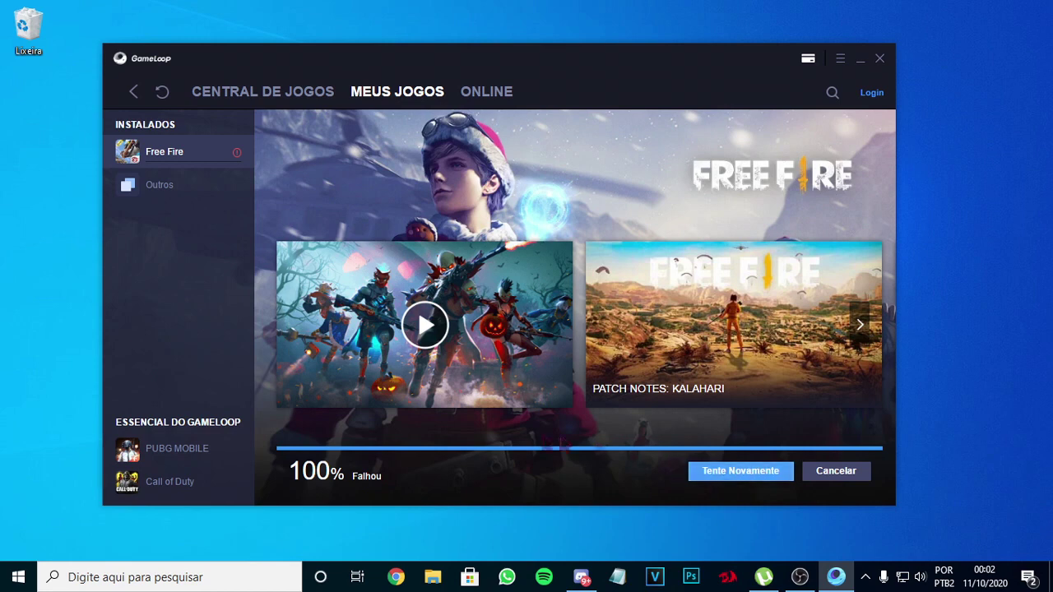
left_click(740, 471)
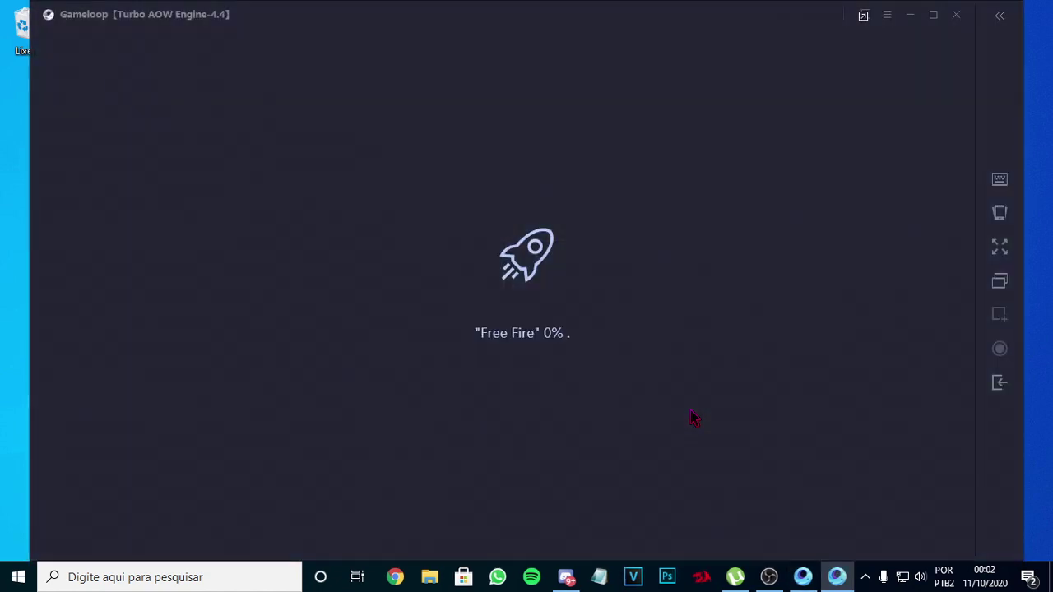
Step: Display the on-screen key prompts and move and resize the emulator window so the Default Controller list fits on the desktop
left_click_drag(448, 4, 539, 37)
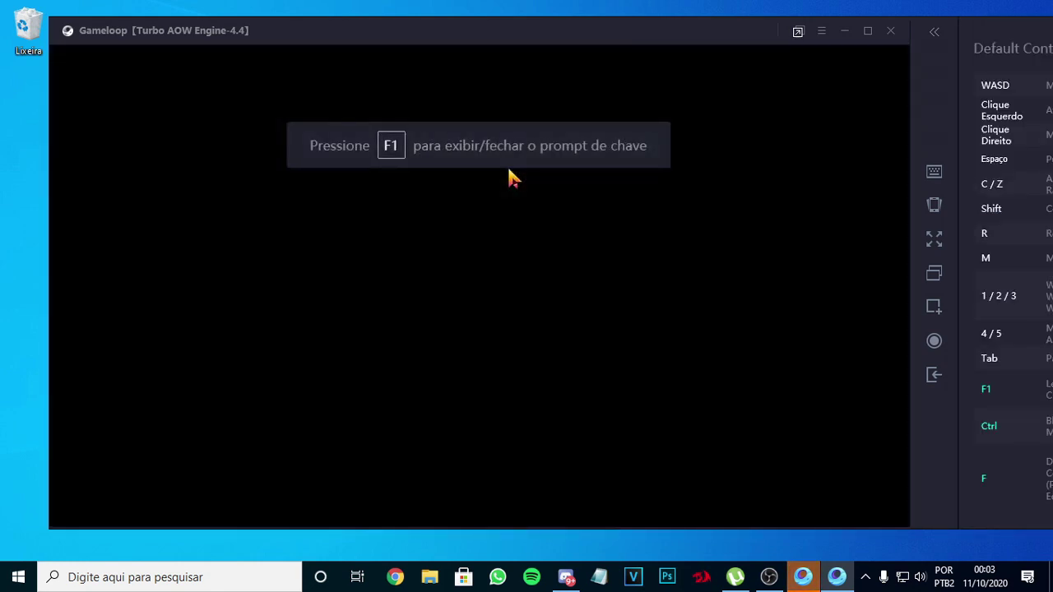
key("F1")
left_click_drag(574, 39, 535, 40)
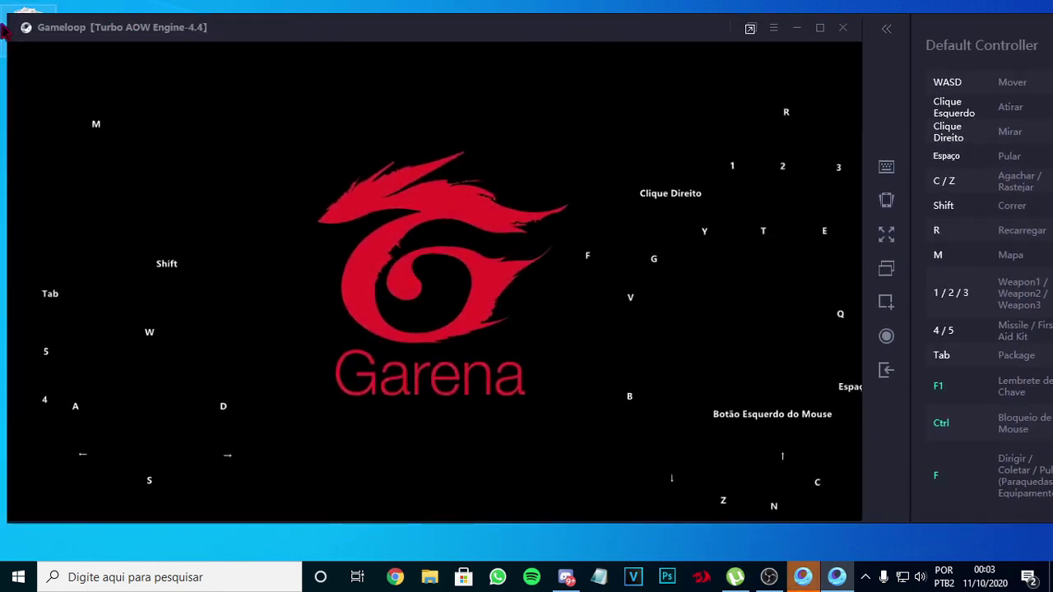
left_click_drag(232, 85, 173, 68)
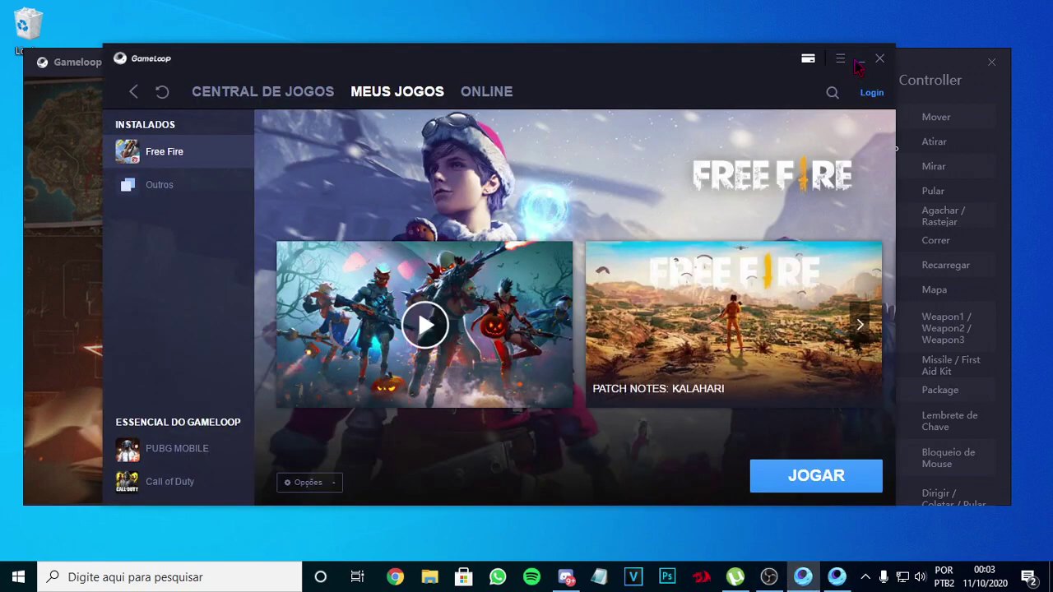
Step: Minimise the GameLoop launcher window and sign in to Free Fire through the additional account options
left_click_drag(851, 76, 782, 200)
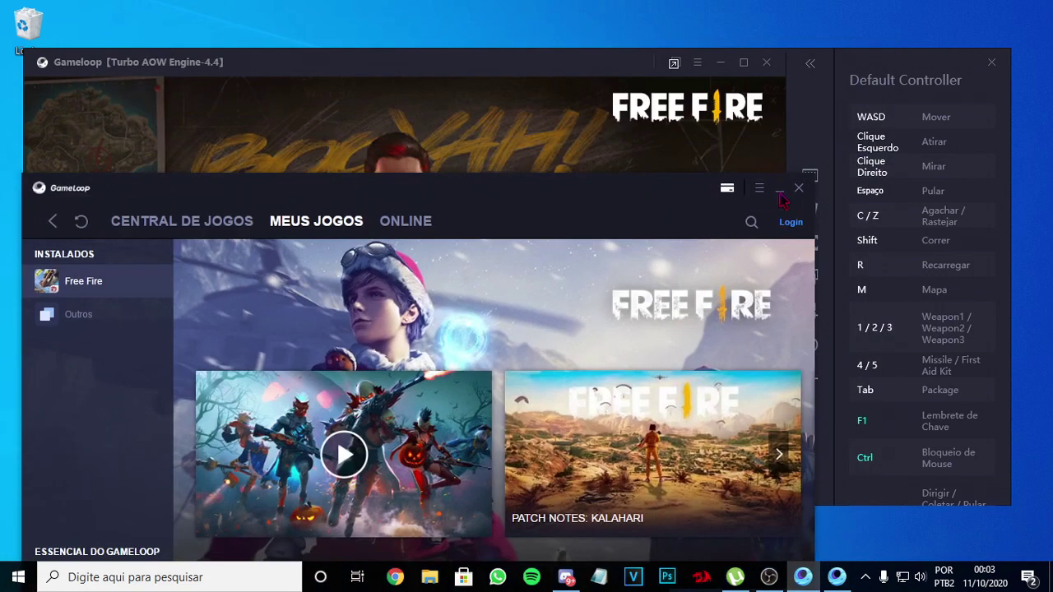
left_click(779, 194)
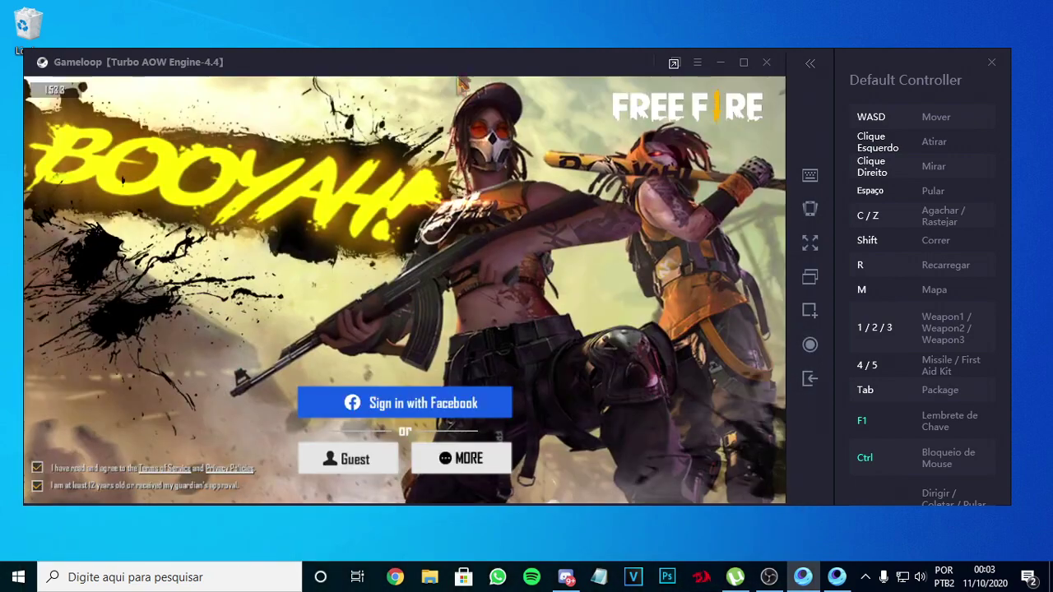
left_click(471, 465)
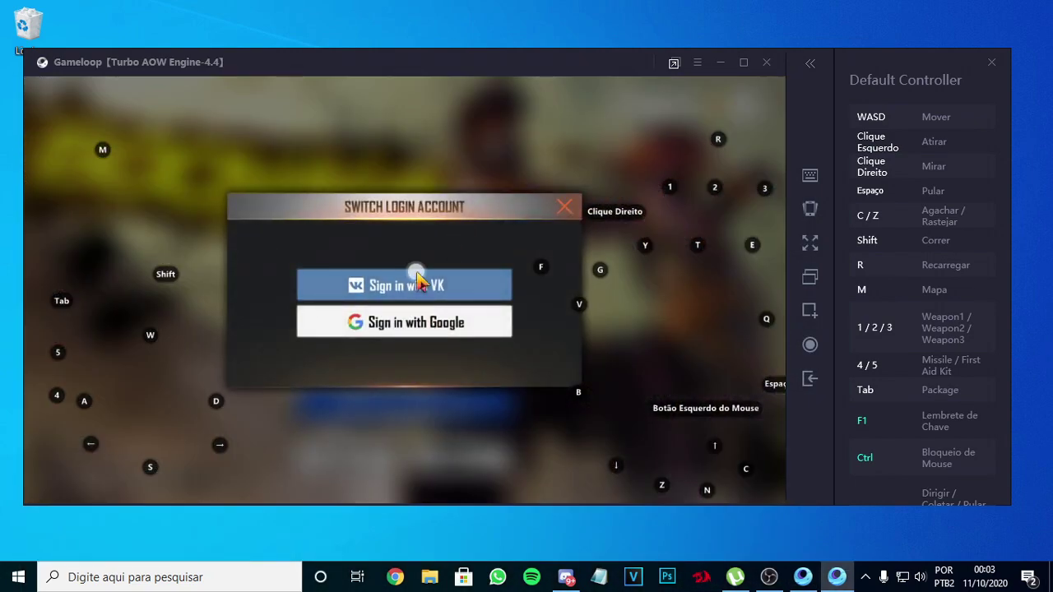
left_click(417, 283)
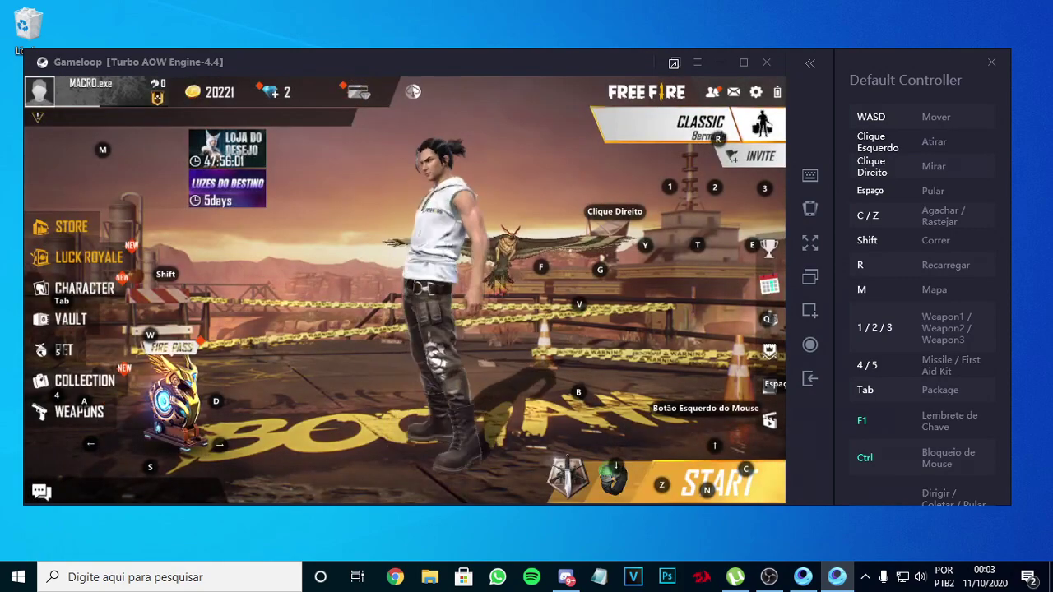
left_click(404, 290)
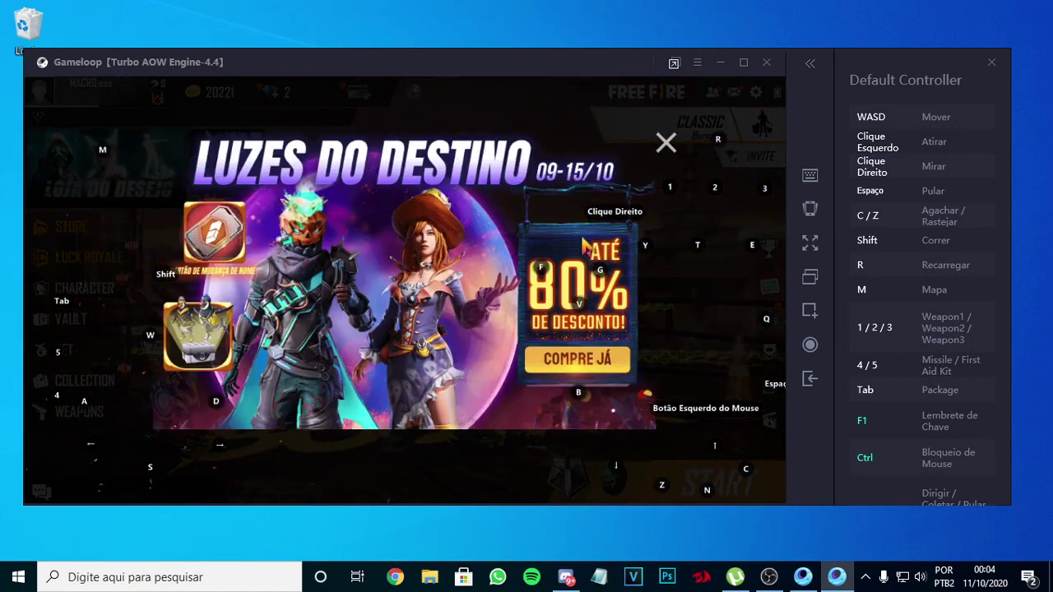
Step: Dismiss the promotional pop-ups and the reward message to reach the Free Fire lobby
left_click(674, 140)
left_click(674, 141)
left_click(675, 140)
left_click(675, 140)
left_click(756, 89)
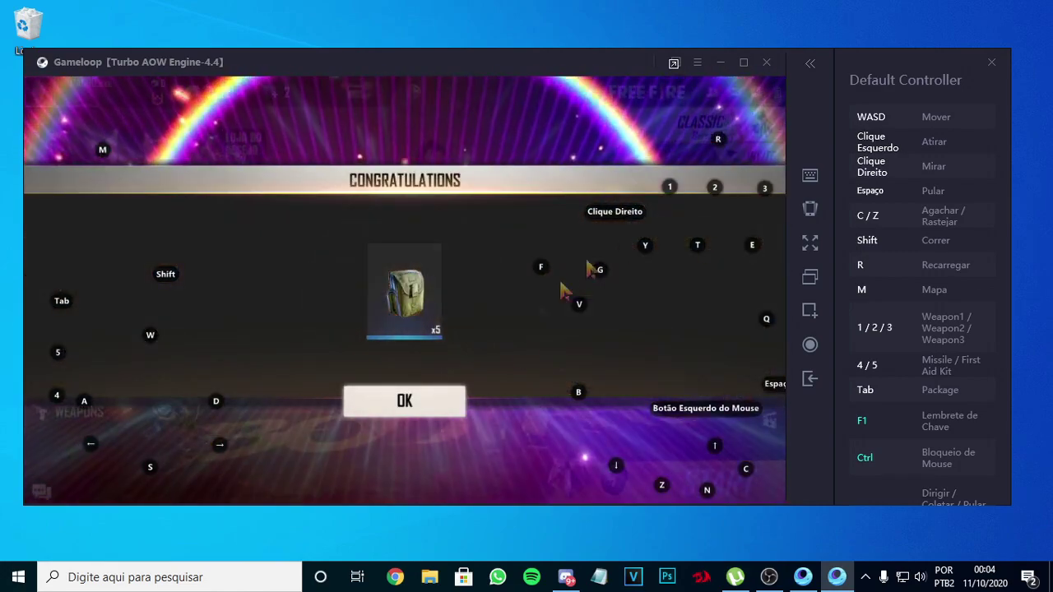
left_click(571, 299)
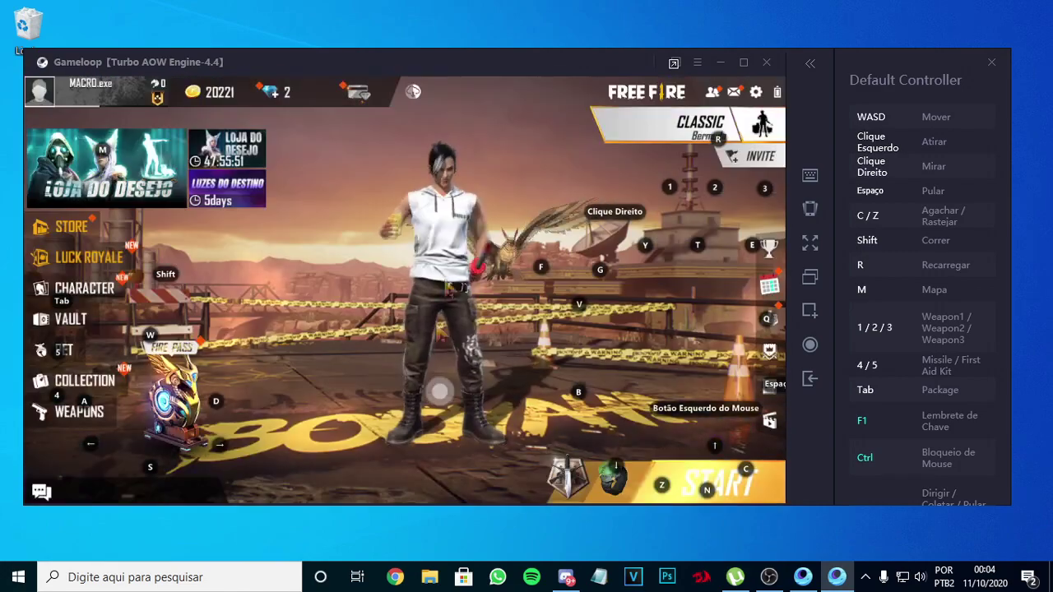
Step: Pause the Costume/Collection Pack and Pets Pack downloads in the Download Center and close it
left_click(412, 93)
left_click(581, 166)
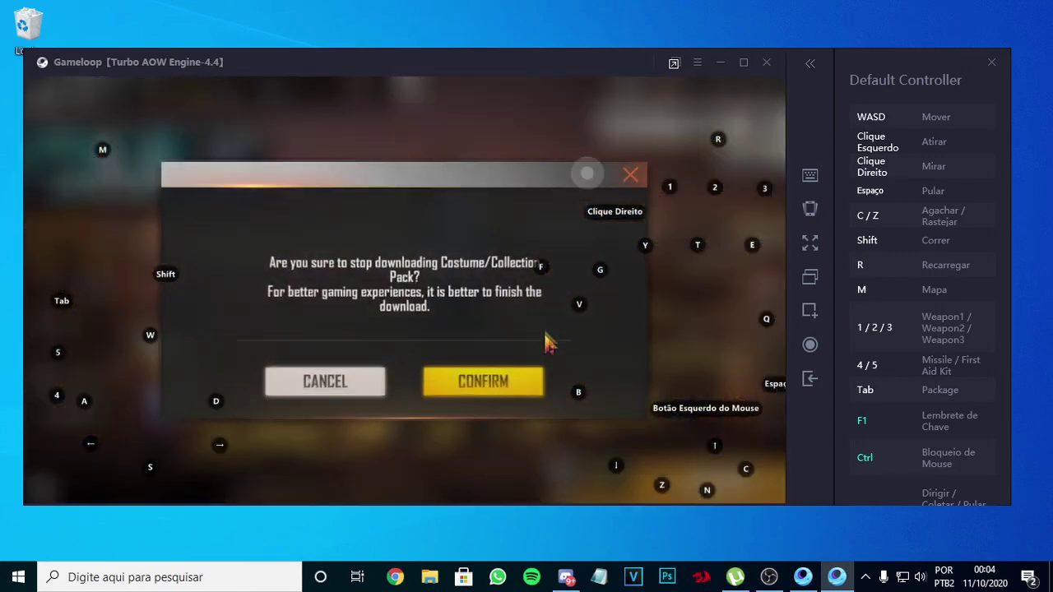
left_click(504, 387)
left_click(592, 265)
left_click(483, 383)
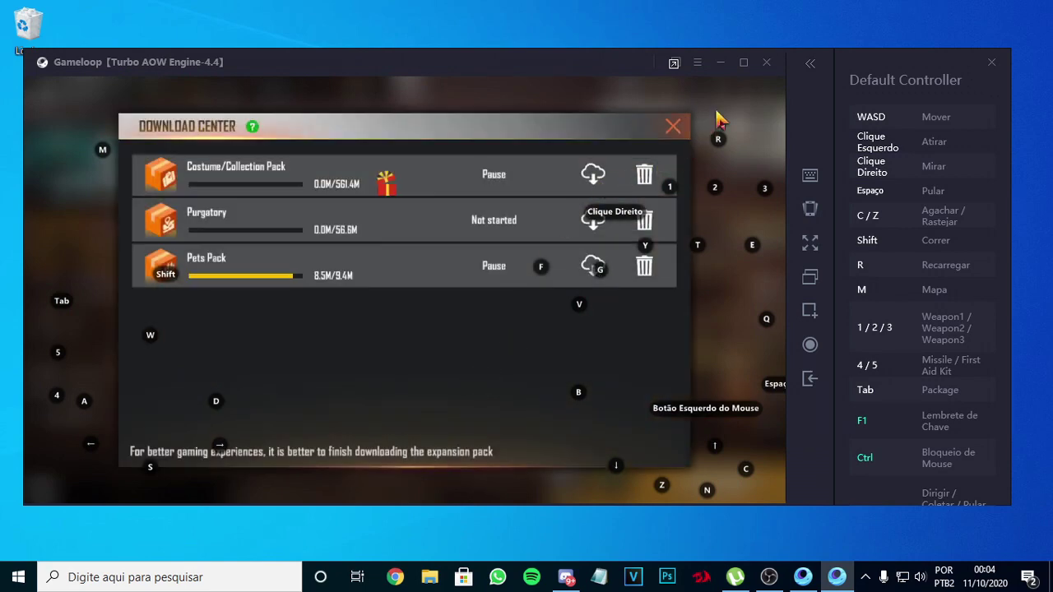
left_click(689, 125)
Step: Set High FPS to High in the game's Basic graphics settings
left_click(764, 90)
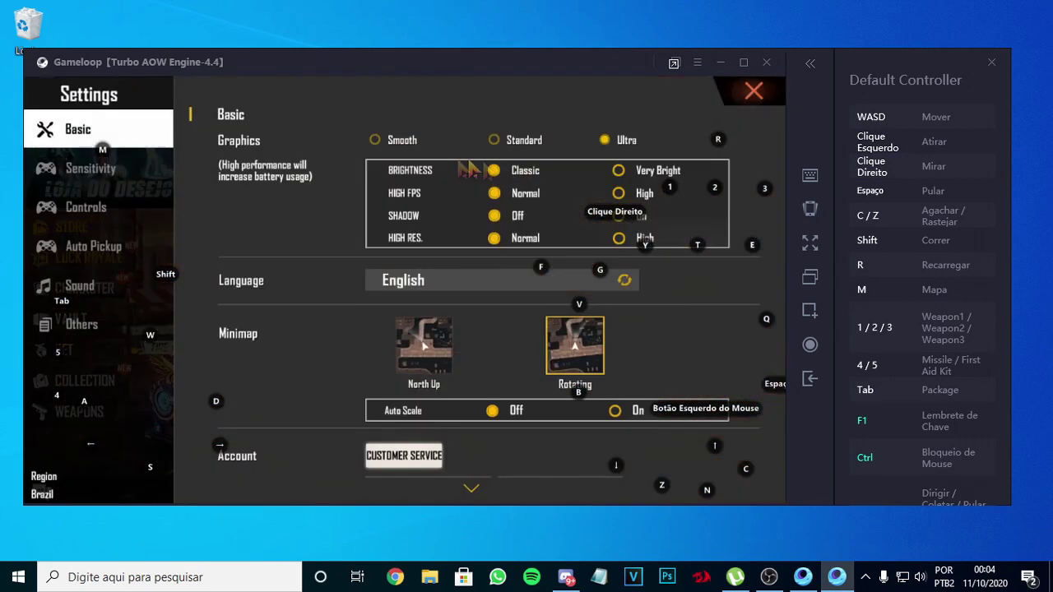
left_click(646, 191)
left_click(552, 348)
Step: Set the General, Red Dot and 2x Scope sensitivities to 100 and raise the 4x Scope sensitivity too
left_click(90, 168)
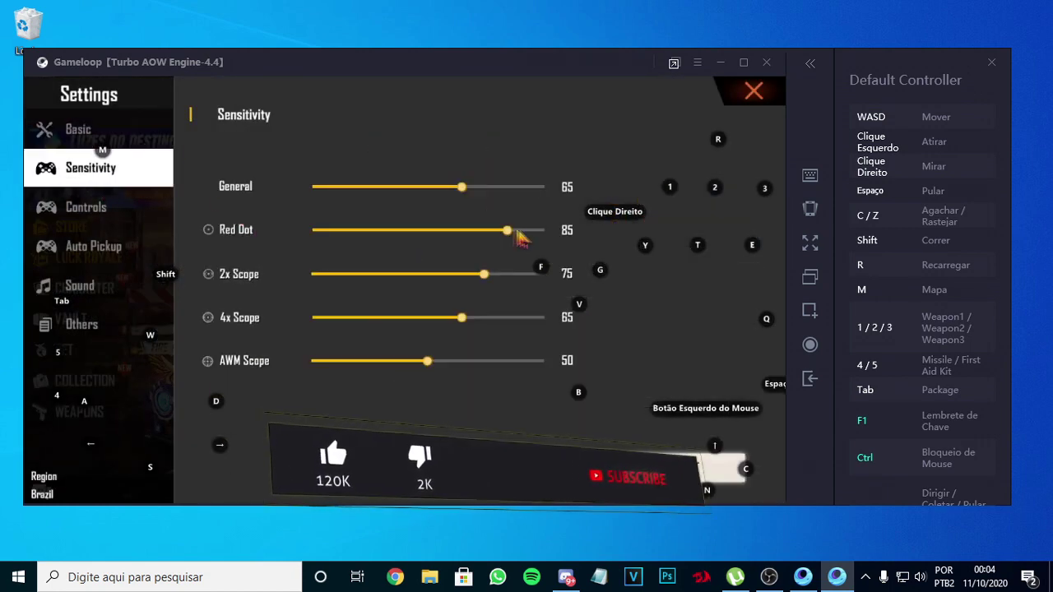
left_click_drag(504, 231, 539, 229)
left_click_drag(462, 187, 540, 187)
left_click_drag(484, 274, 541, 274)
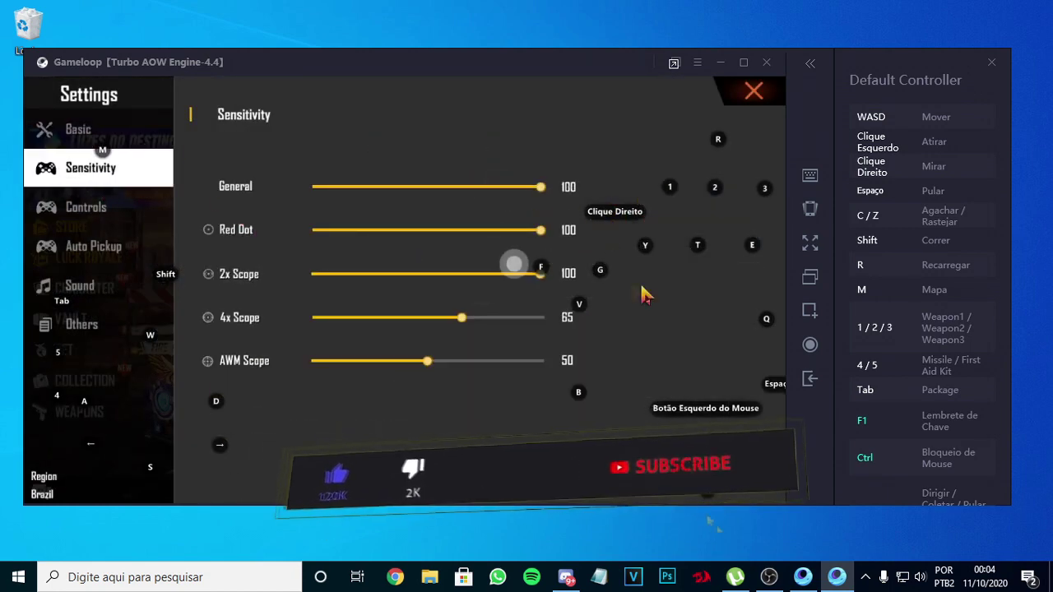
left_click_drag(542, 335, 541, 318)
Step: Look at the Controls settings, then try choosing another game language in the Basic settings and cancel the change
left_click(123, 207)
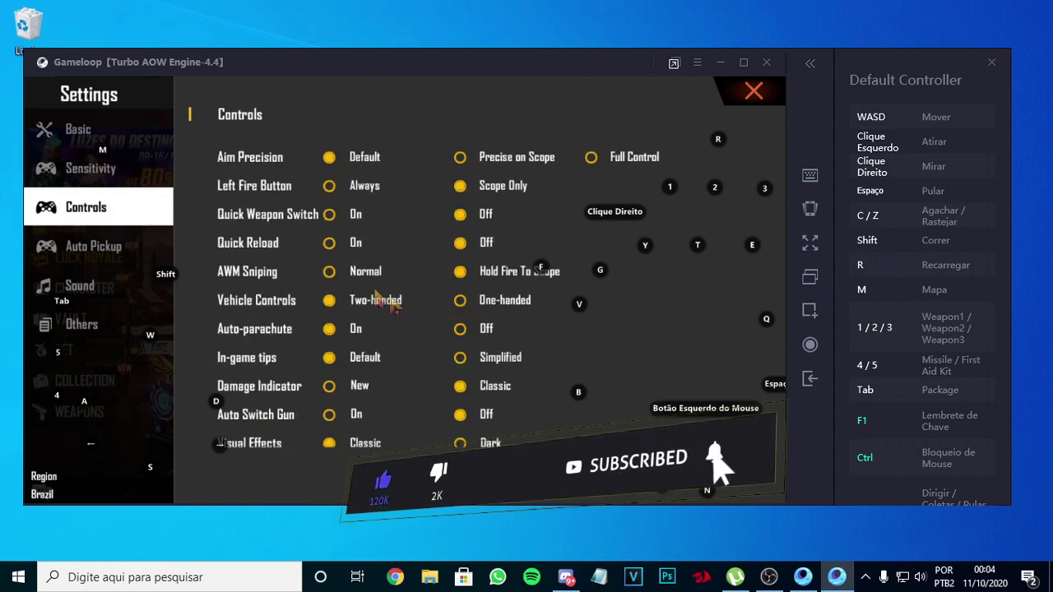
left_click(93, 144)
left_click(400, 287)
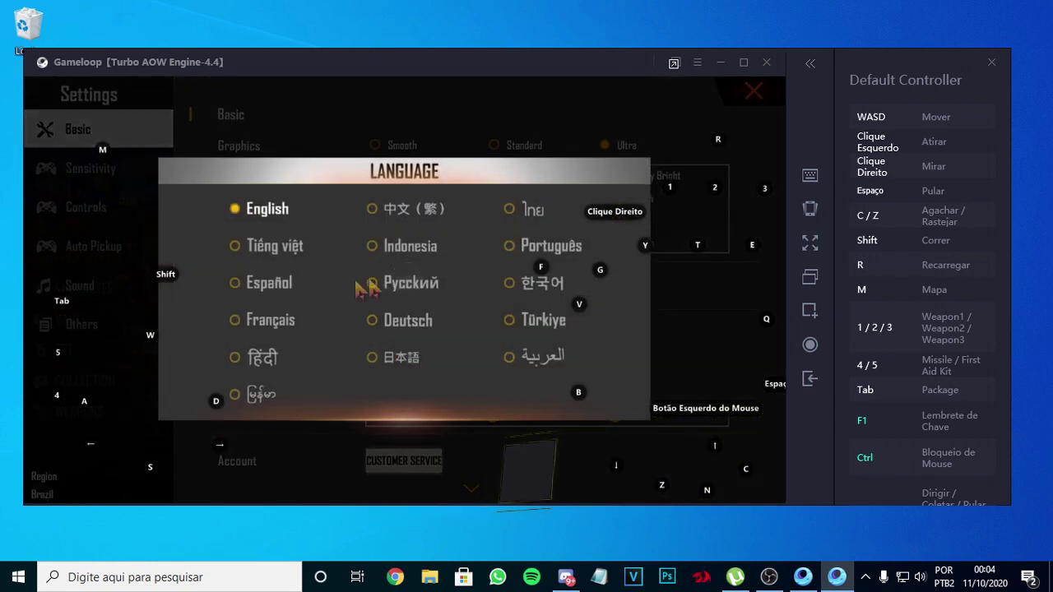
left_click(531, 276)
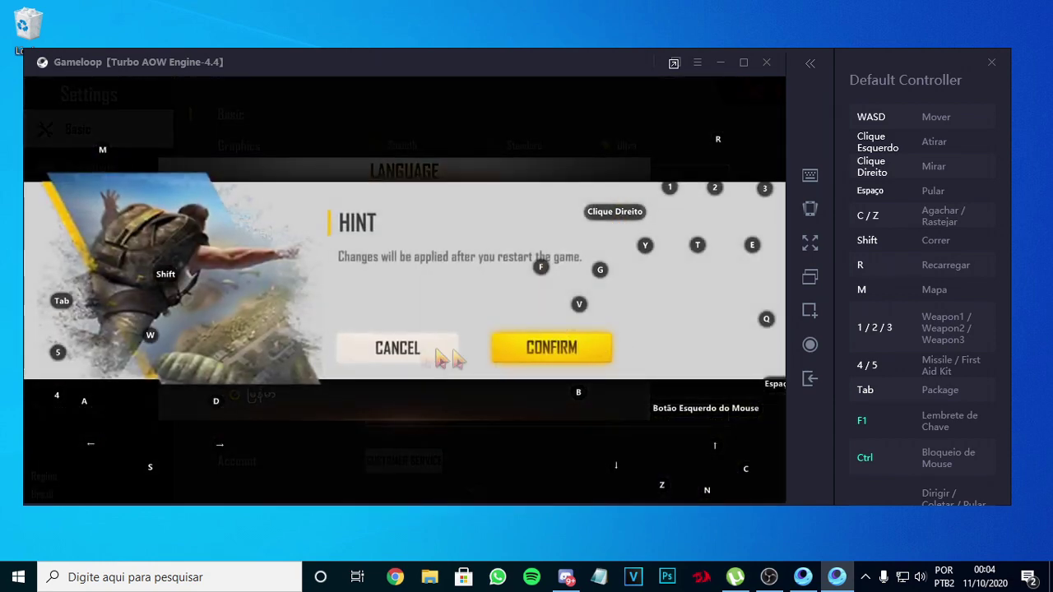
left_click(401, 345)
left_click(654, 394)
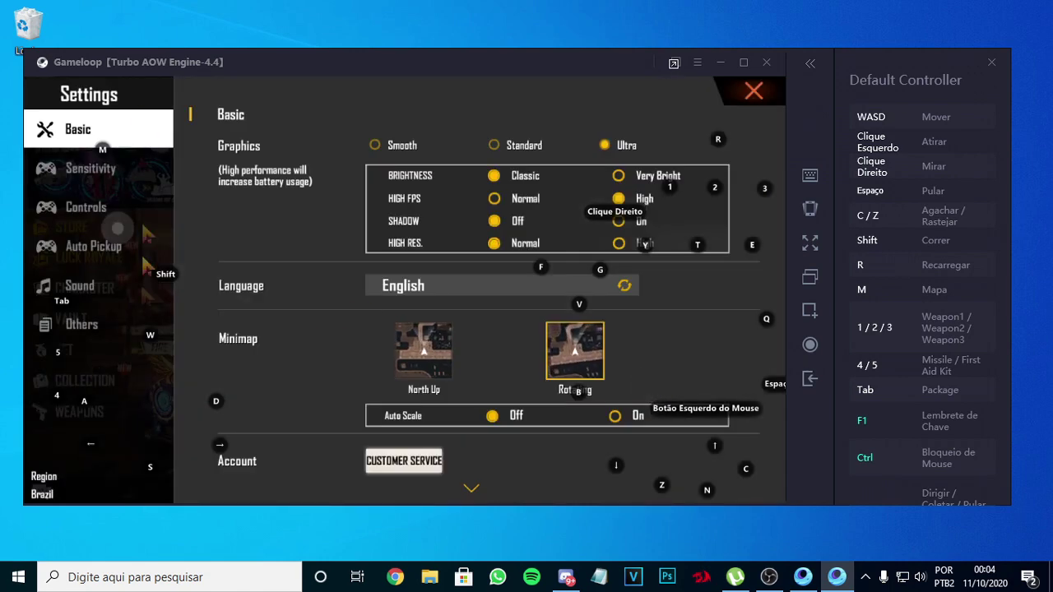
Step: Open the Custom HUD layout from the Controls settings and start the emulator's key mapping editor over it
left_click(107, 215)
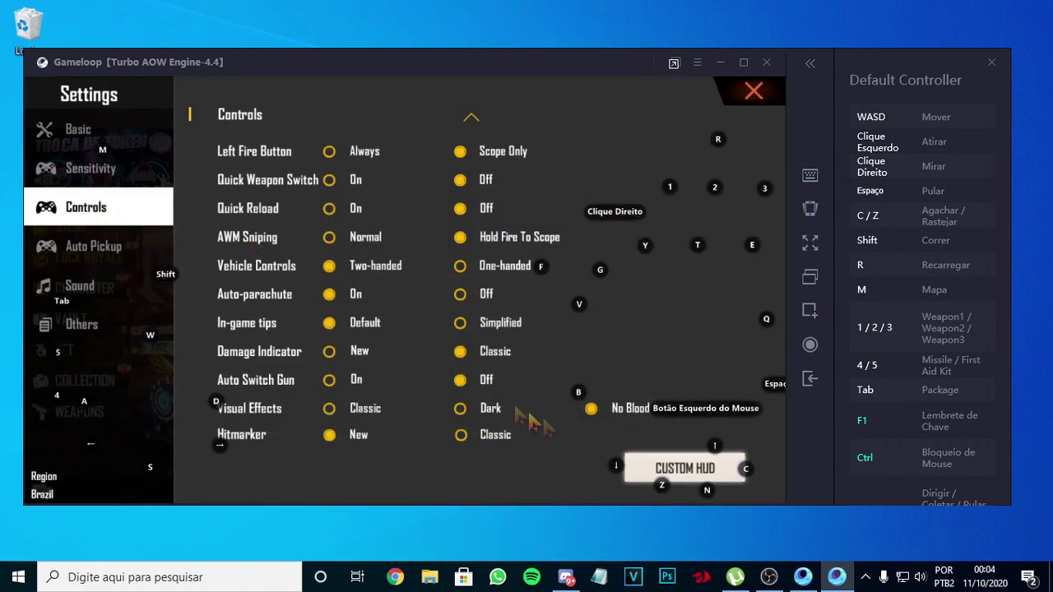
left_click(683, 468)
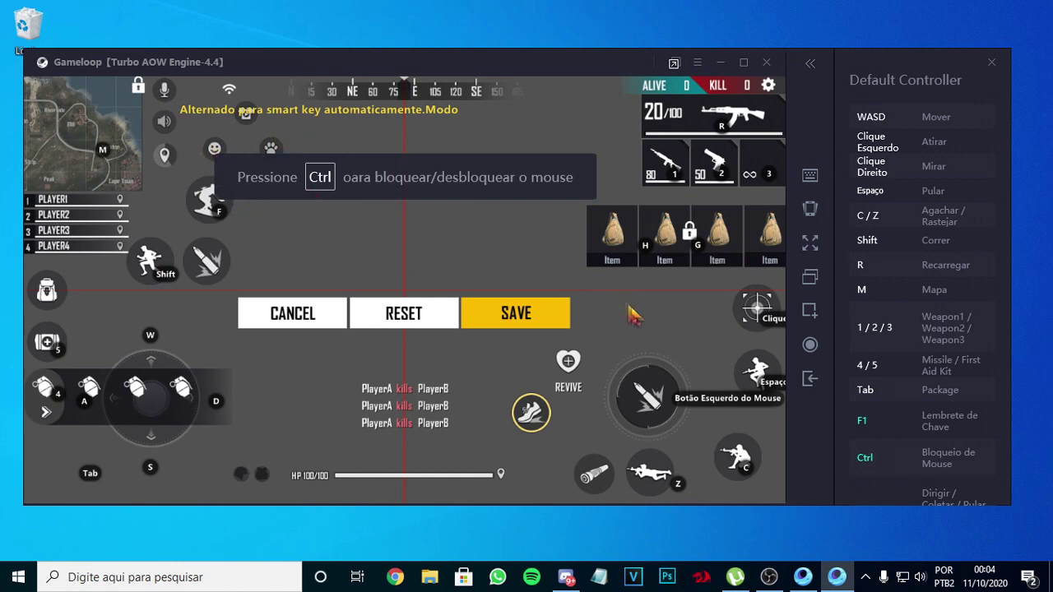
left_click(808, 178)
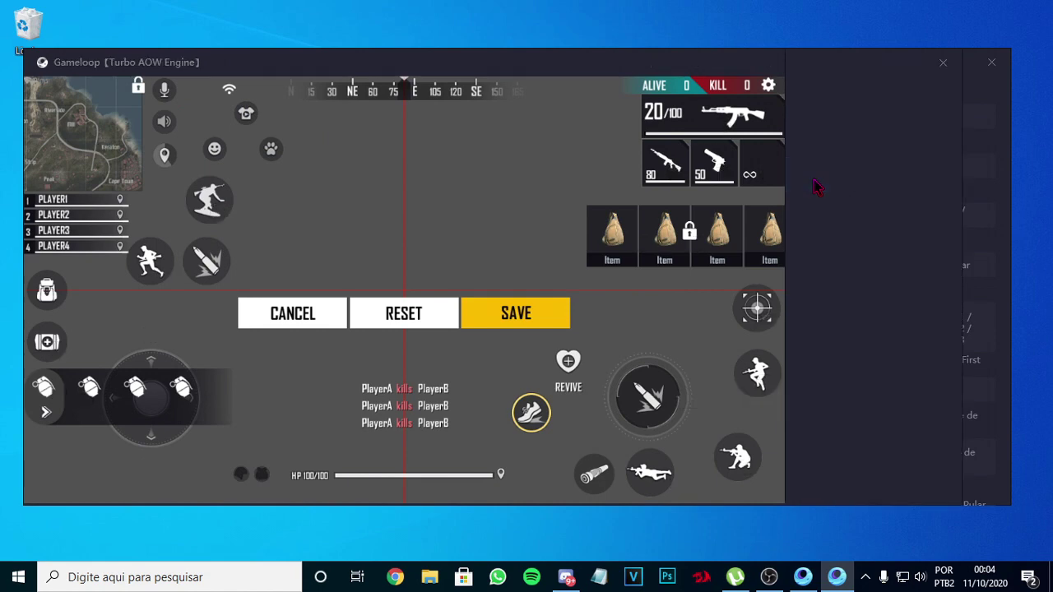
Step: Move the E key away from Shift, centre Z on the prone button, and assign Q as the aim lock key
left_click(615, 316)
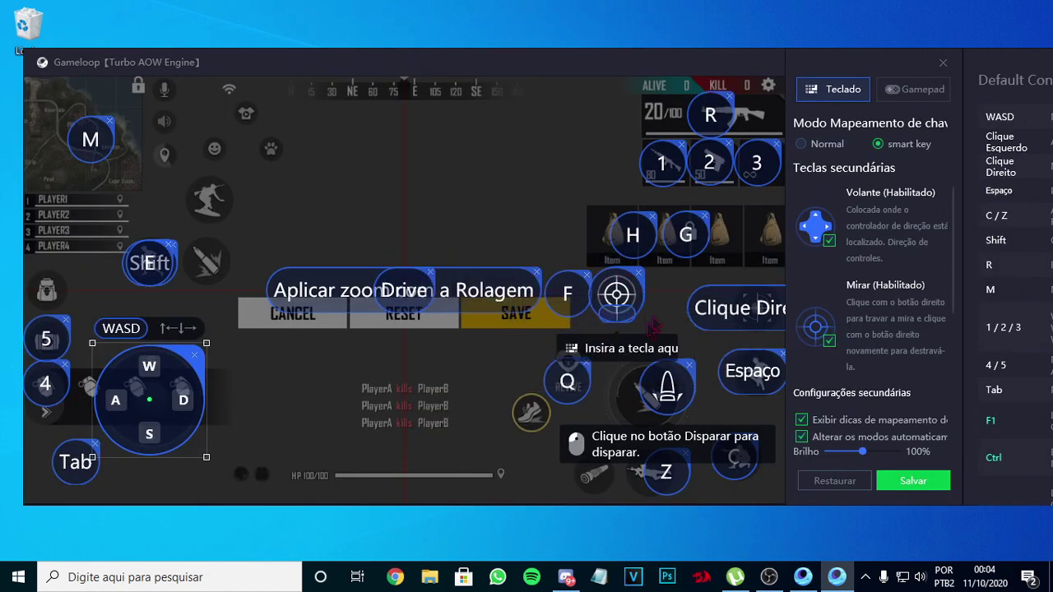
key("q")
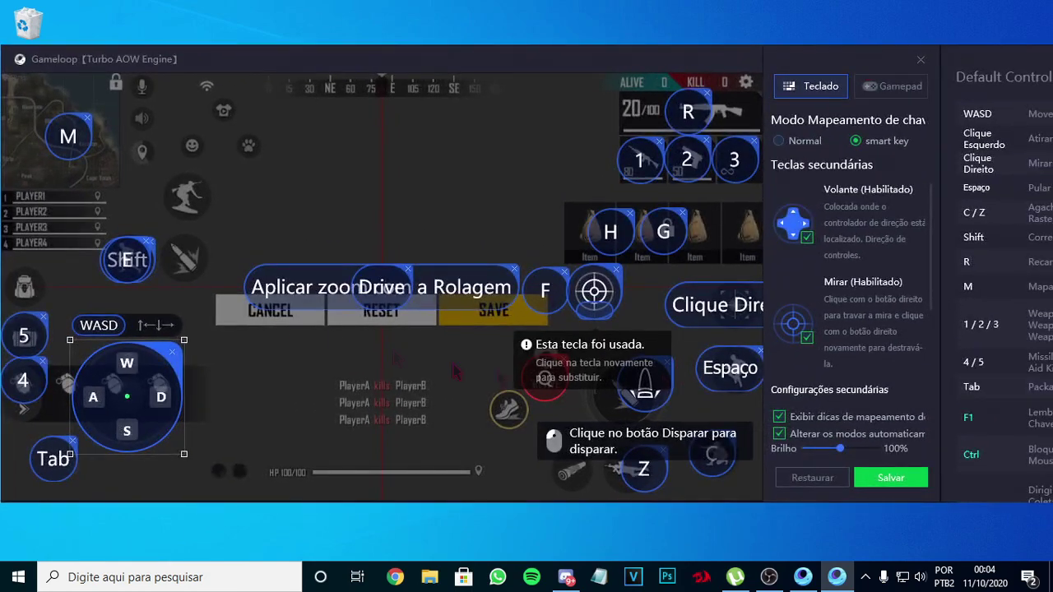
left_click_drag(132, 261, 280, 225)
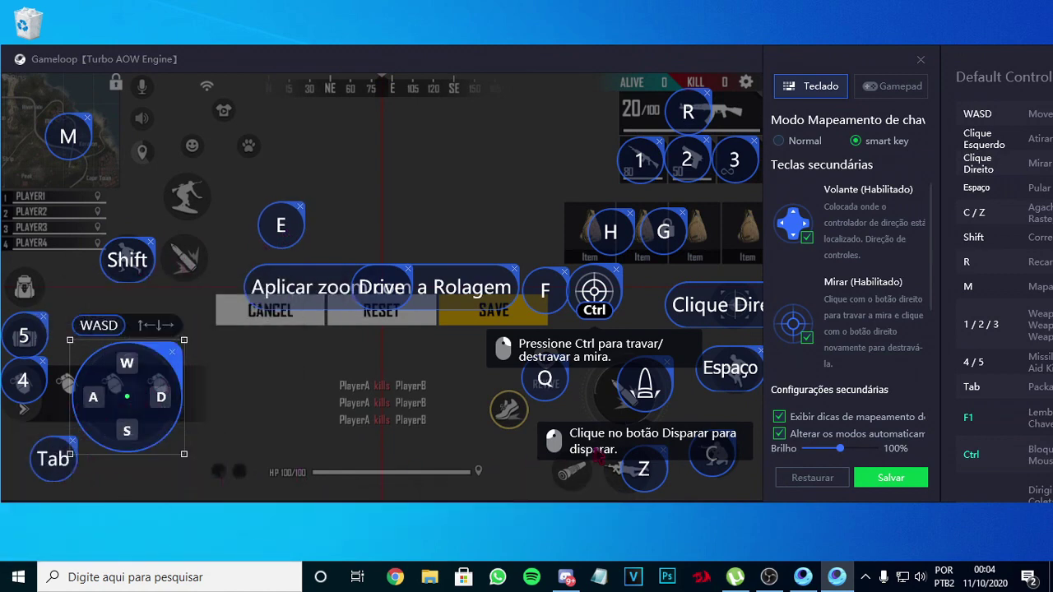
left_click_drag(644, 468, 625, 468)
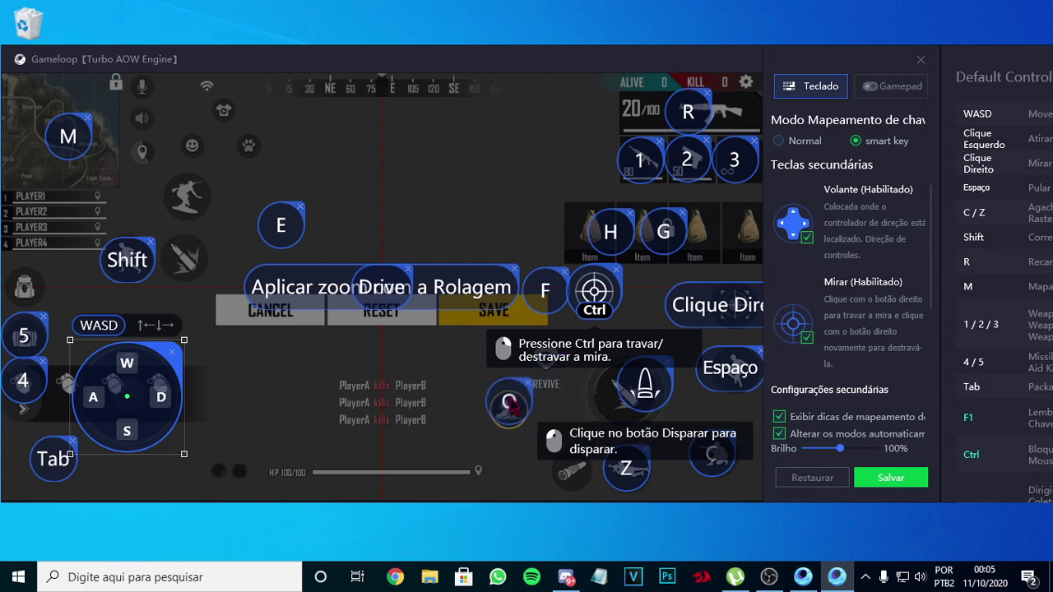
left_click(595, 313)
key("q")
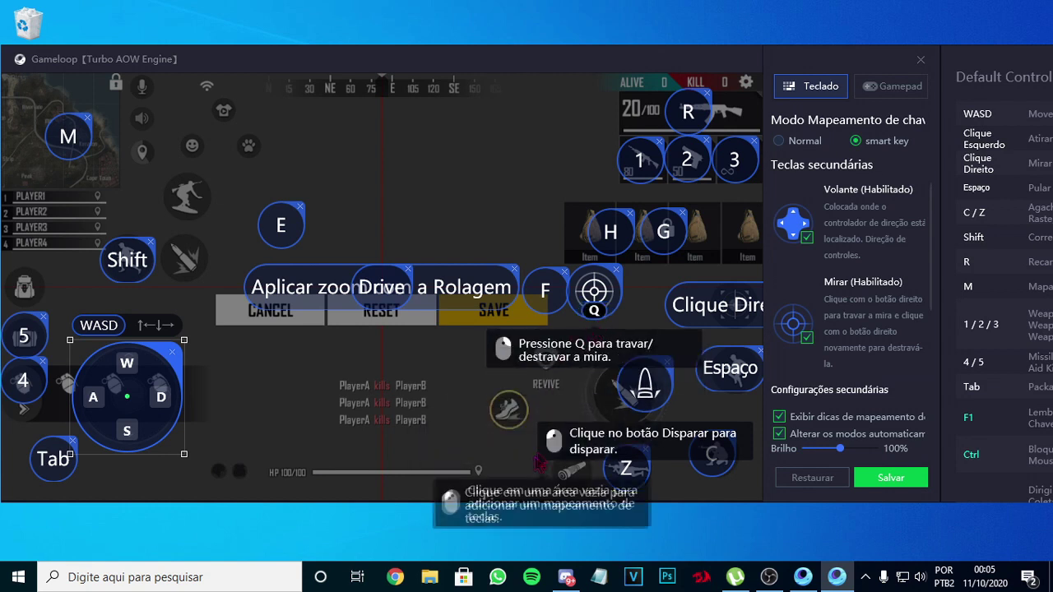
Step: Add a T key mapping on the scope button and discard the empty mapping started beside the kill messages
left_click(565, 483)
key("t")
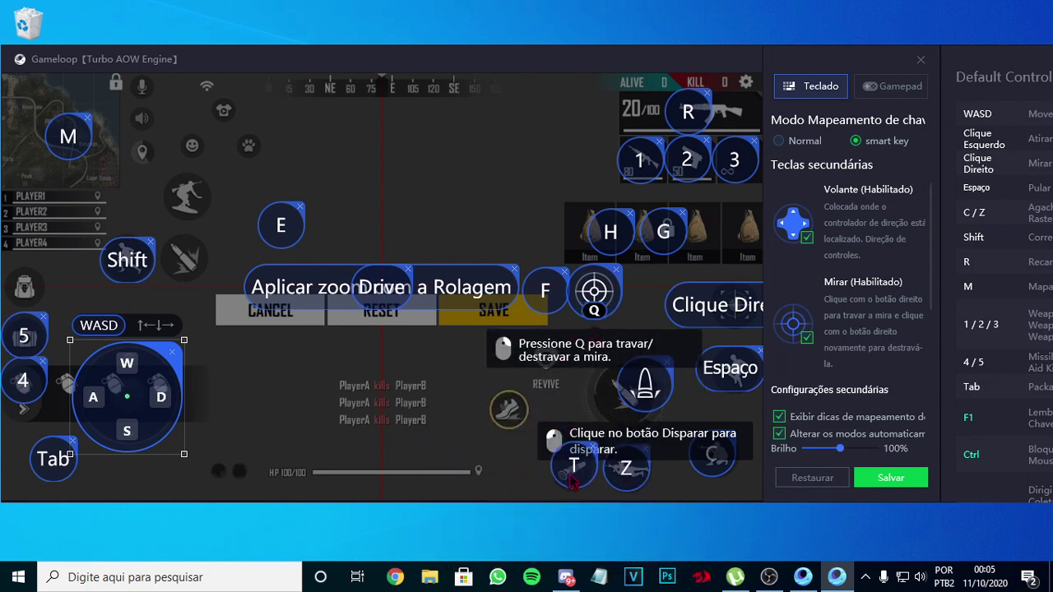
left_click(426, 396)
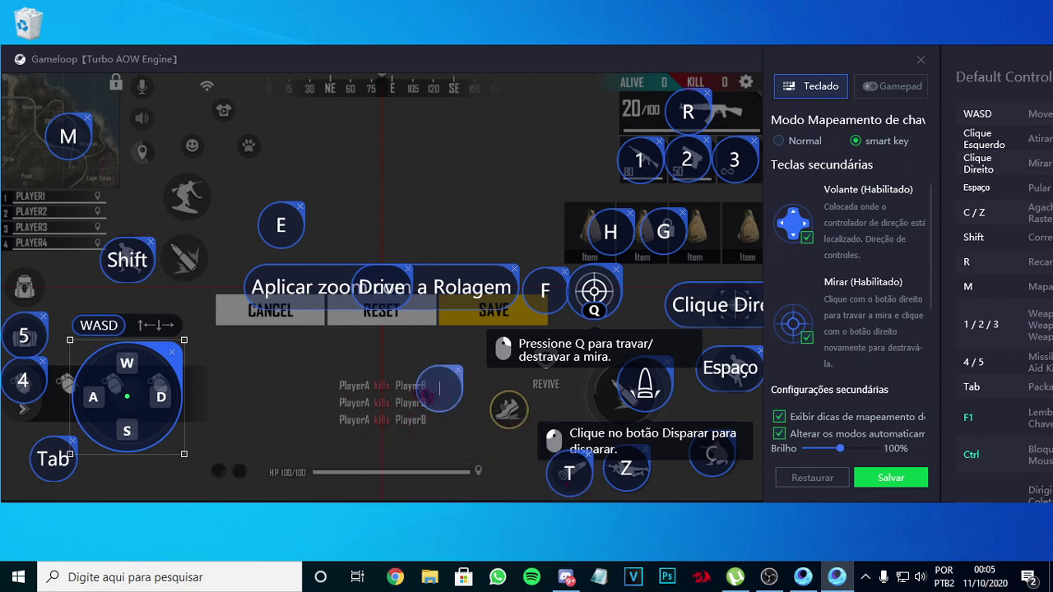
key("Escape")
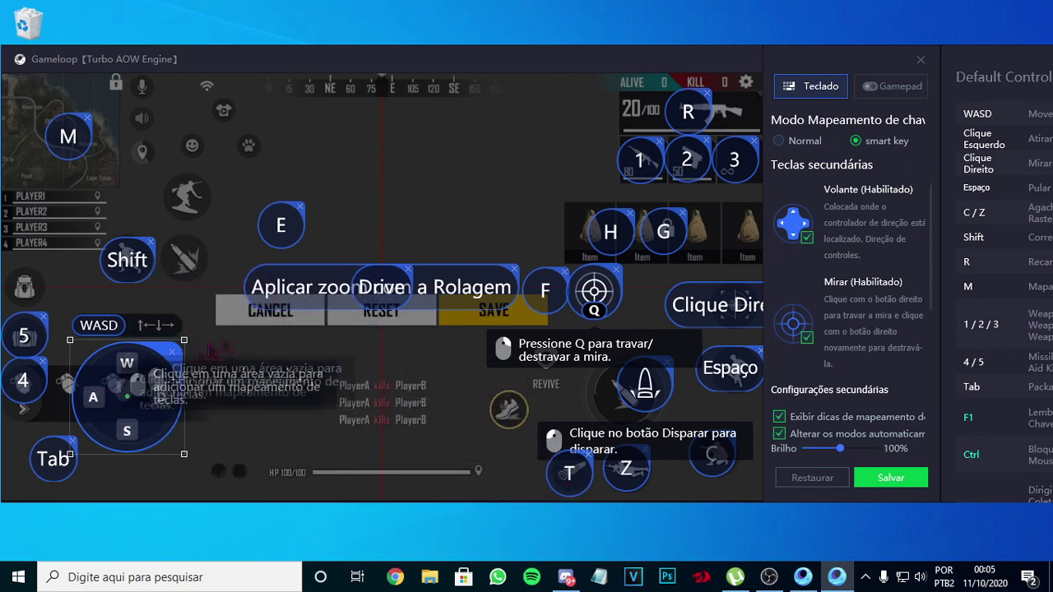
left_click(787, 177)
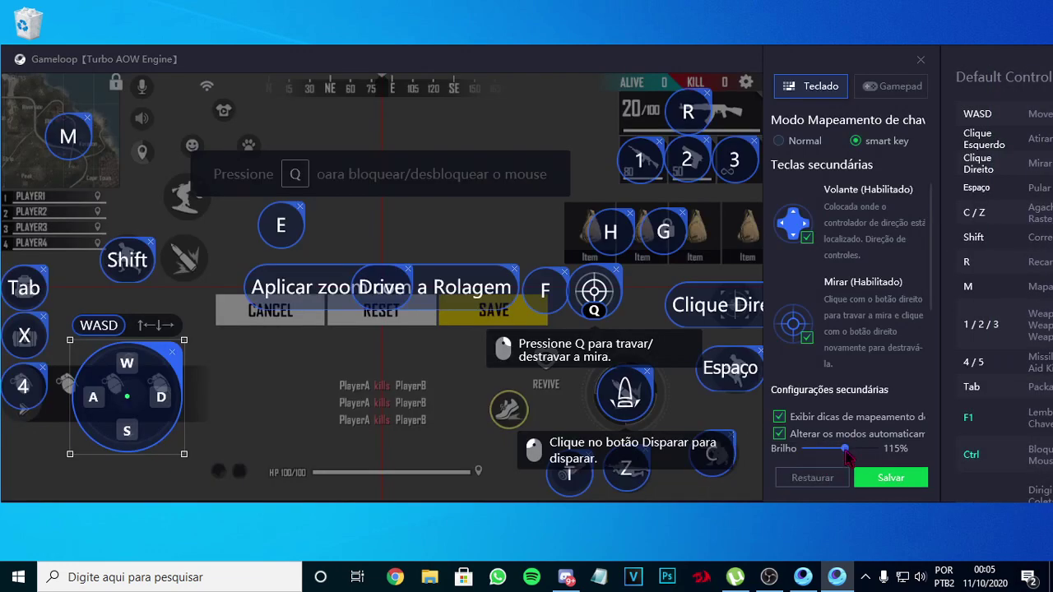
Step: Set the key mapping overlay's brightness to 88%, and save both the key mapping and the custom HUD layout
left_click_drag(846, 454, 835, 454)
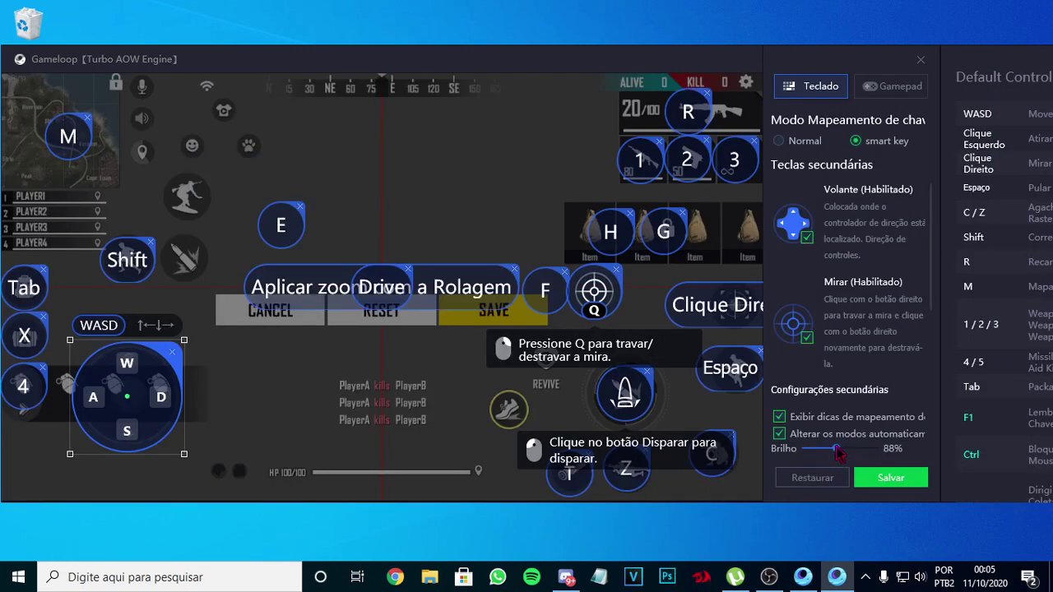
left_click(891, 477)
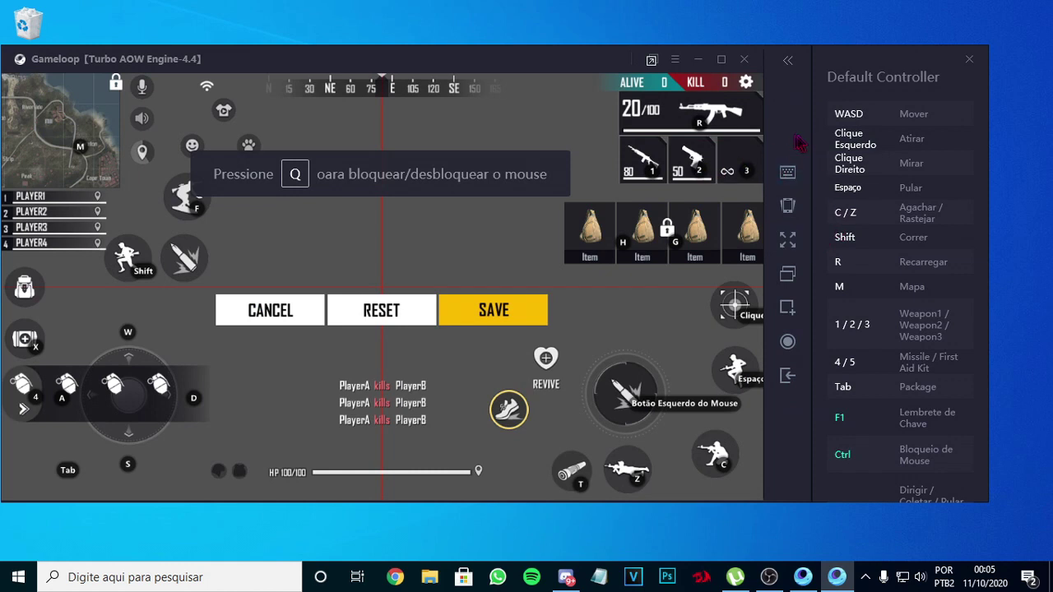
left_click(540, 310)
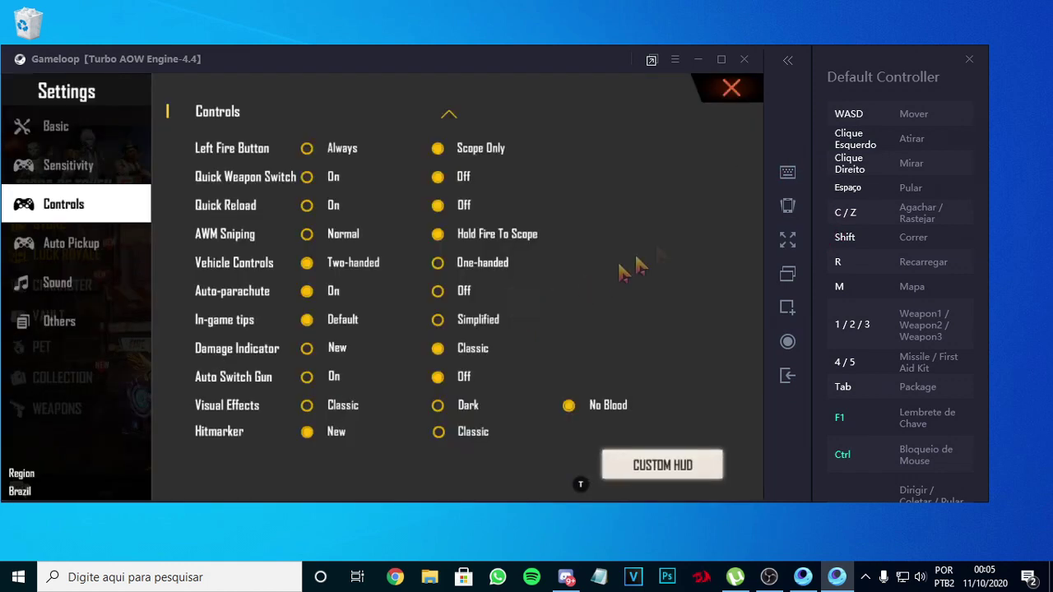
Step: Close the default controller key list and the game settings, and select Clash Squad on the Kalahari map as the game mode
left_click(969, 59)
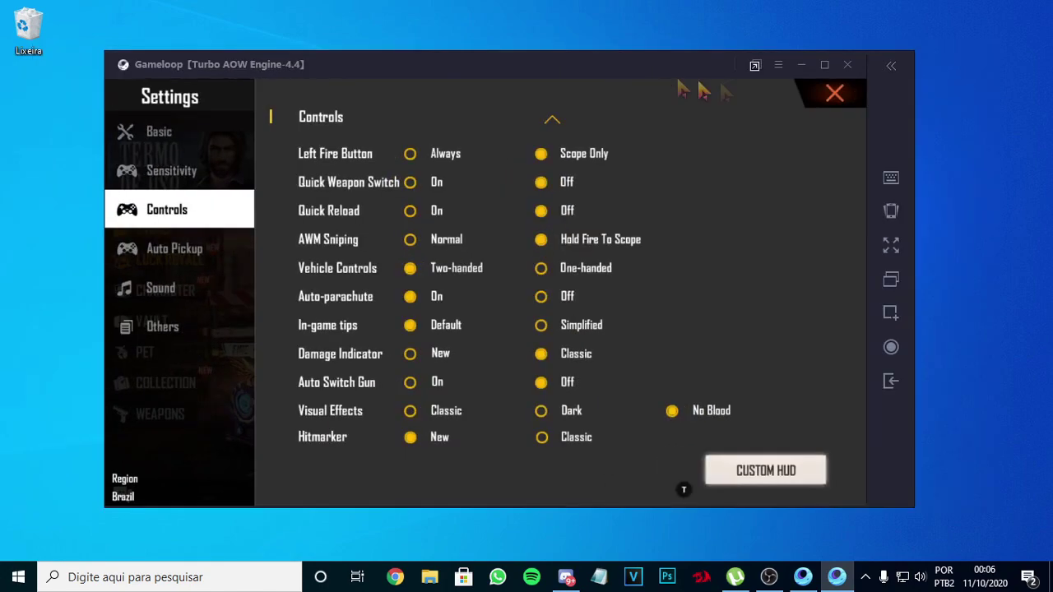
left_click(831, 91)
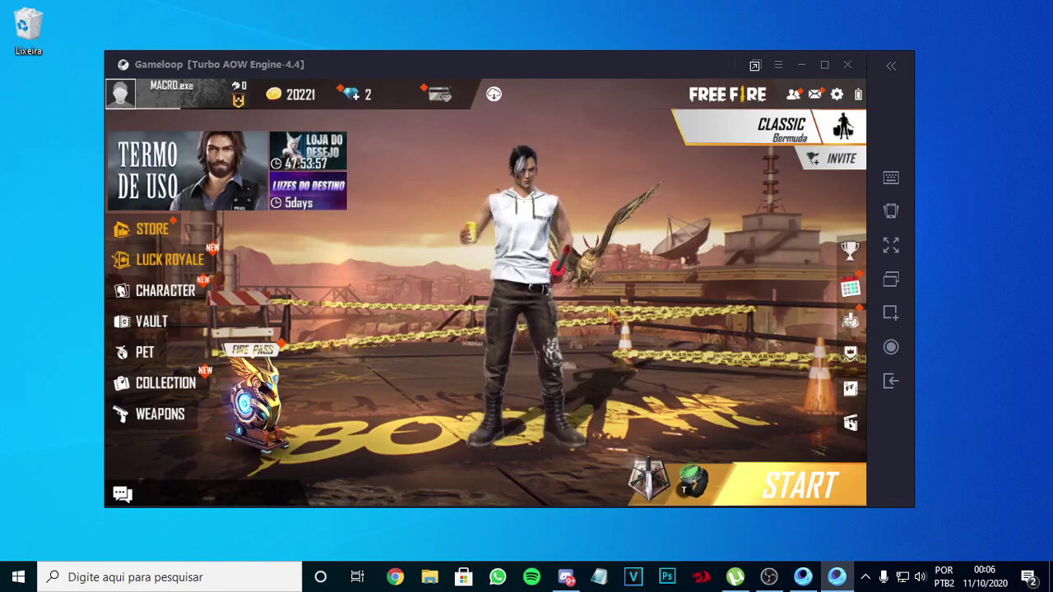
left_click(782, 125)
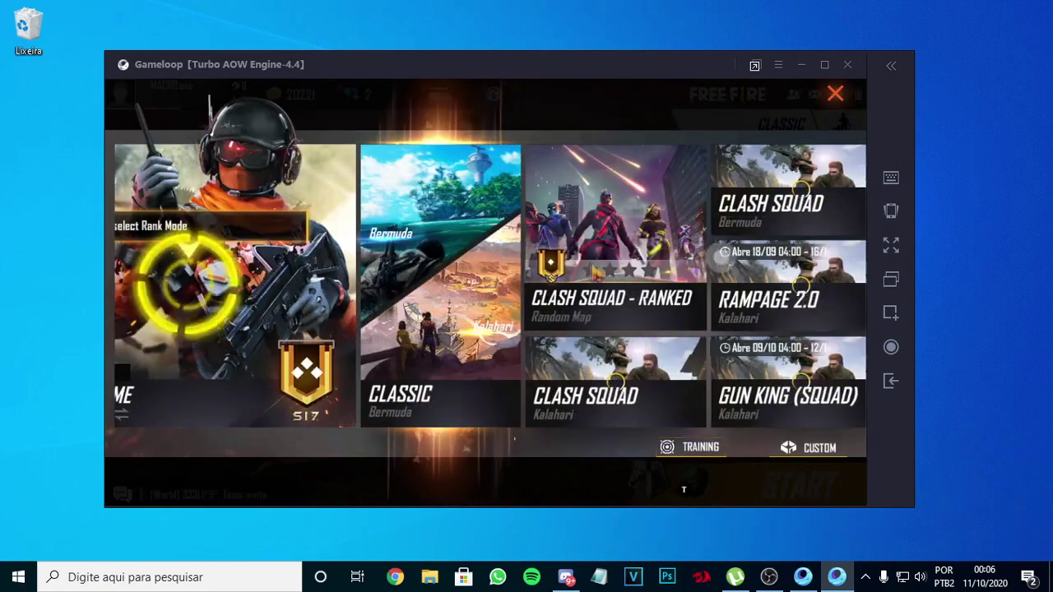
left_click(613, 382)
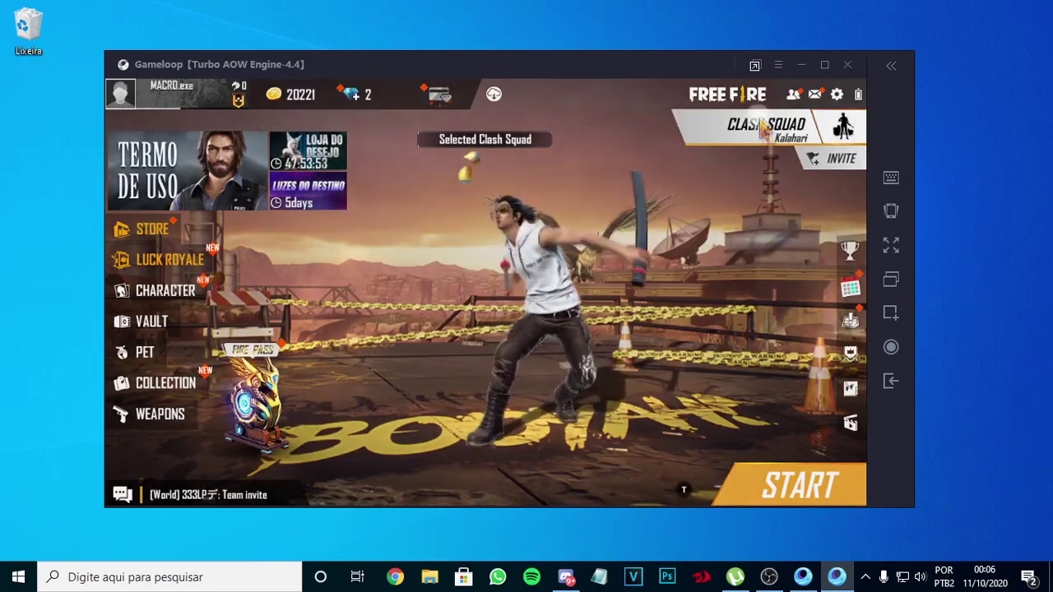